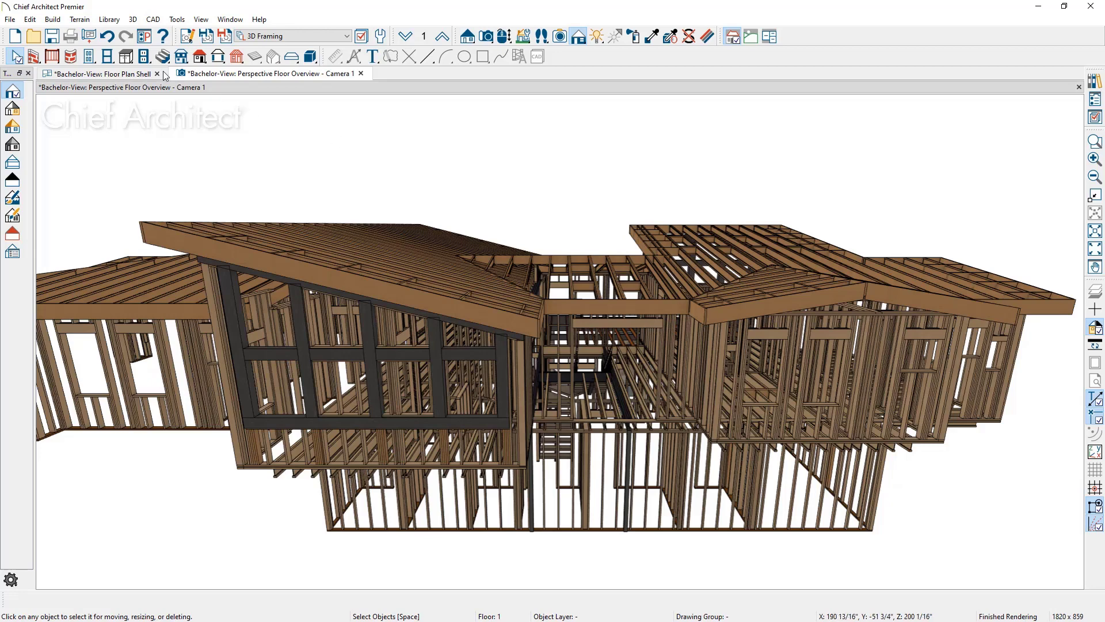
- Open Default Settings from the Edit menu
click(33, 21)
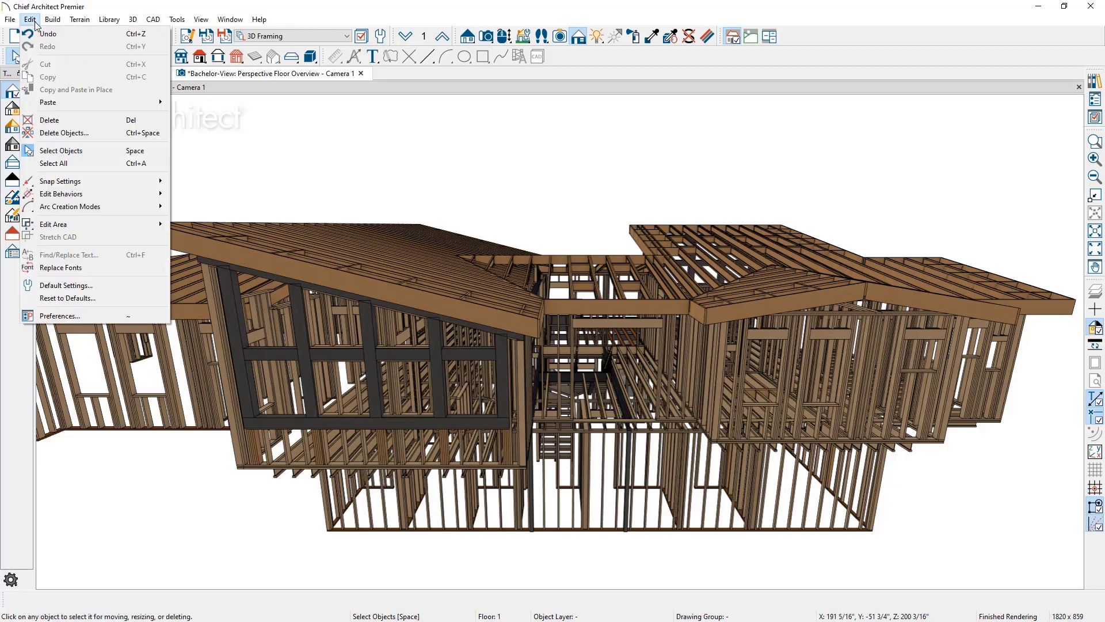
click(92, 286)
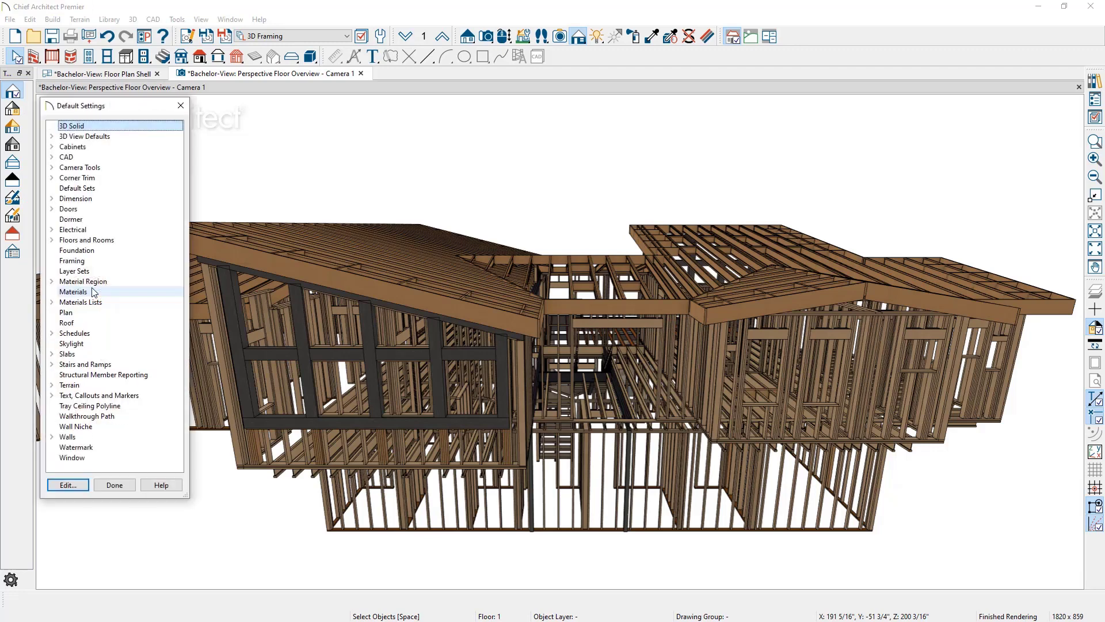
- Open the Structural Member Reporting defaults listing Buy List, Cut List, Linear Length and Mixed Reporting
double_click(98, 375)
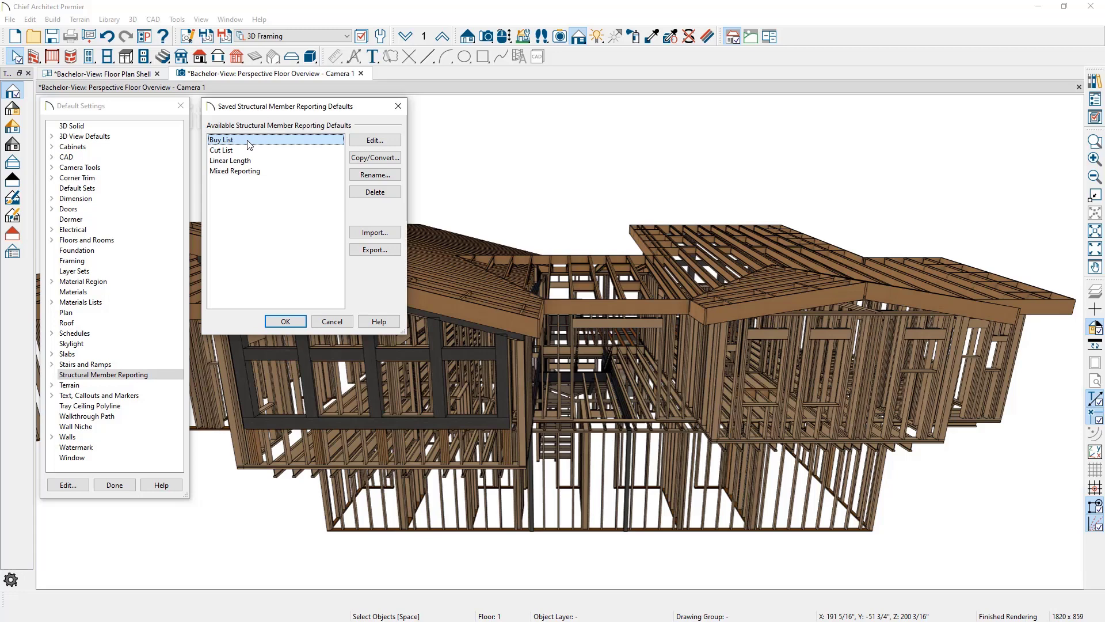
- Review Cut List, Linear Length and Mixed Reporting, then edit the Buy List reporting method
click(249, 152)
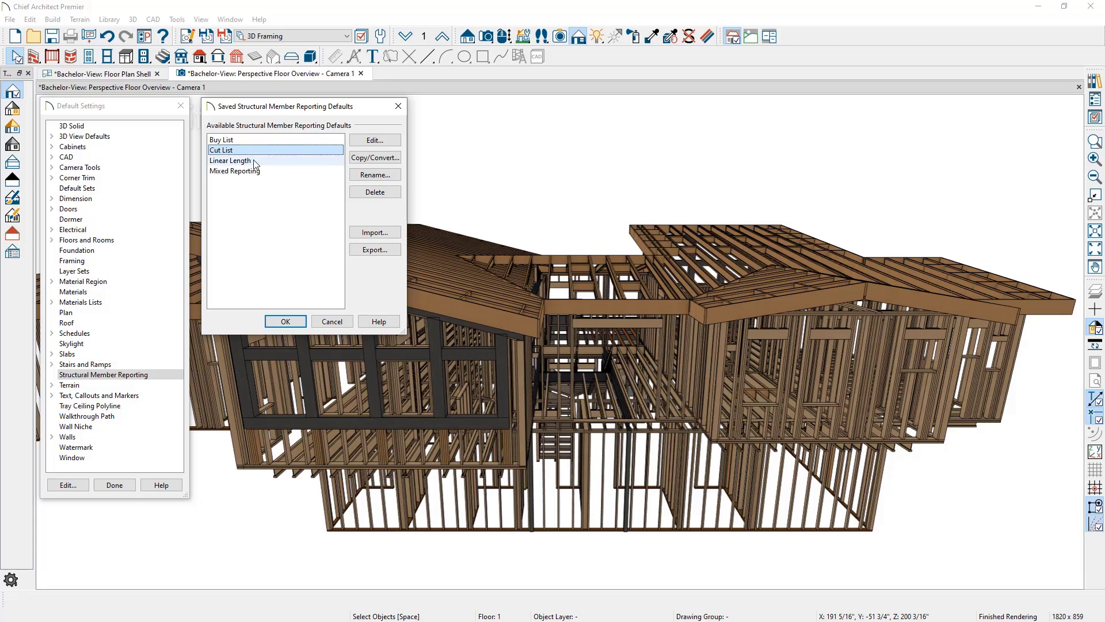
click(254, 162)
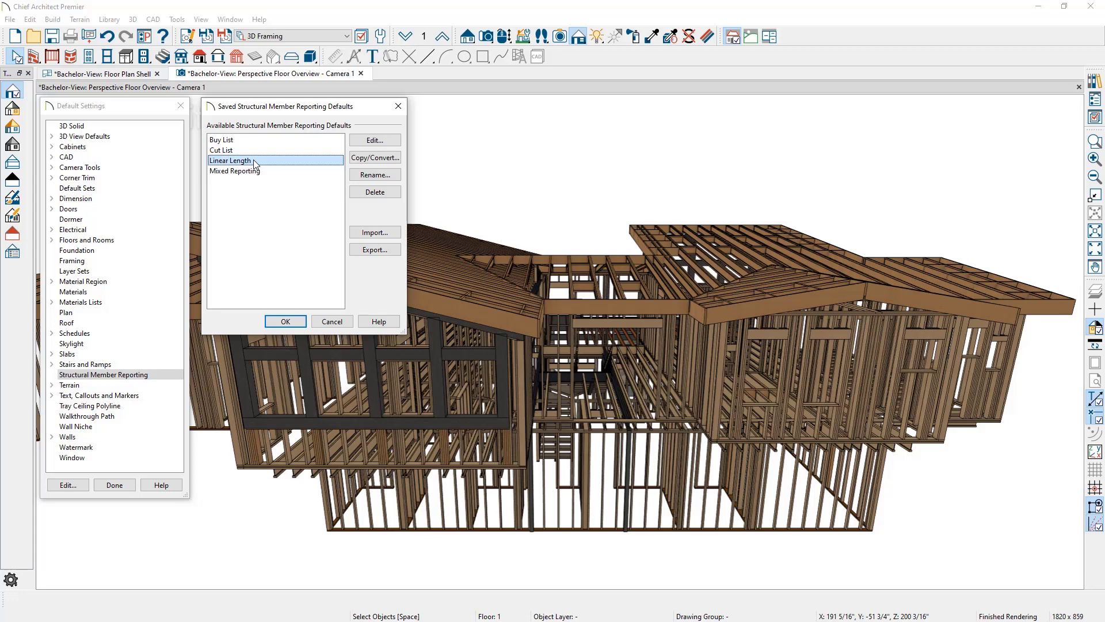
click(266, 172)
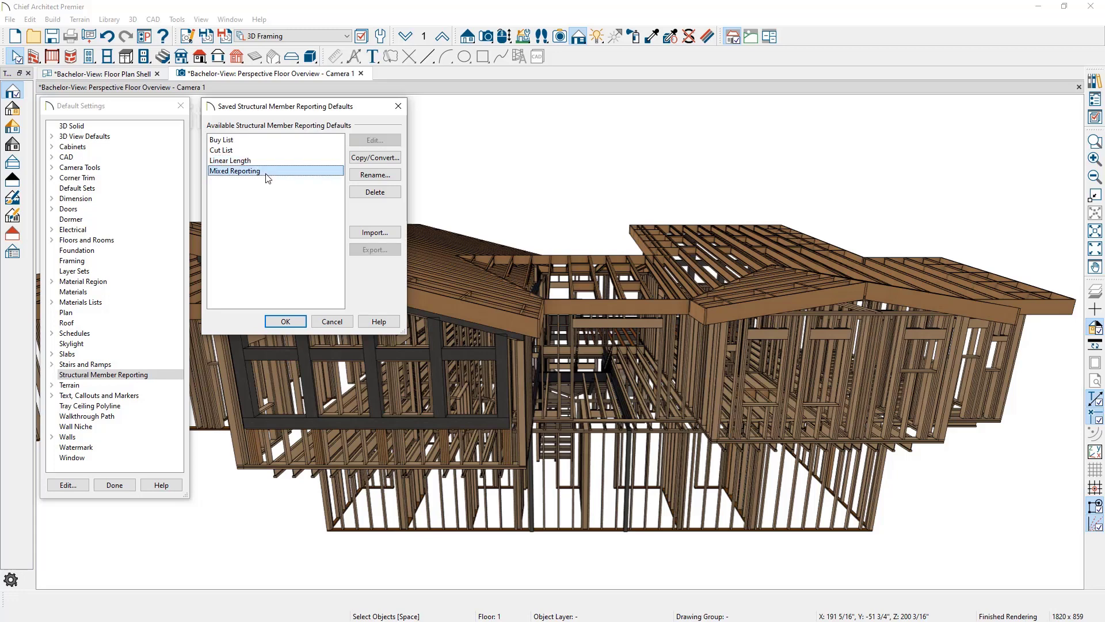
click(269, 139)
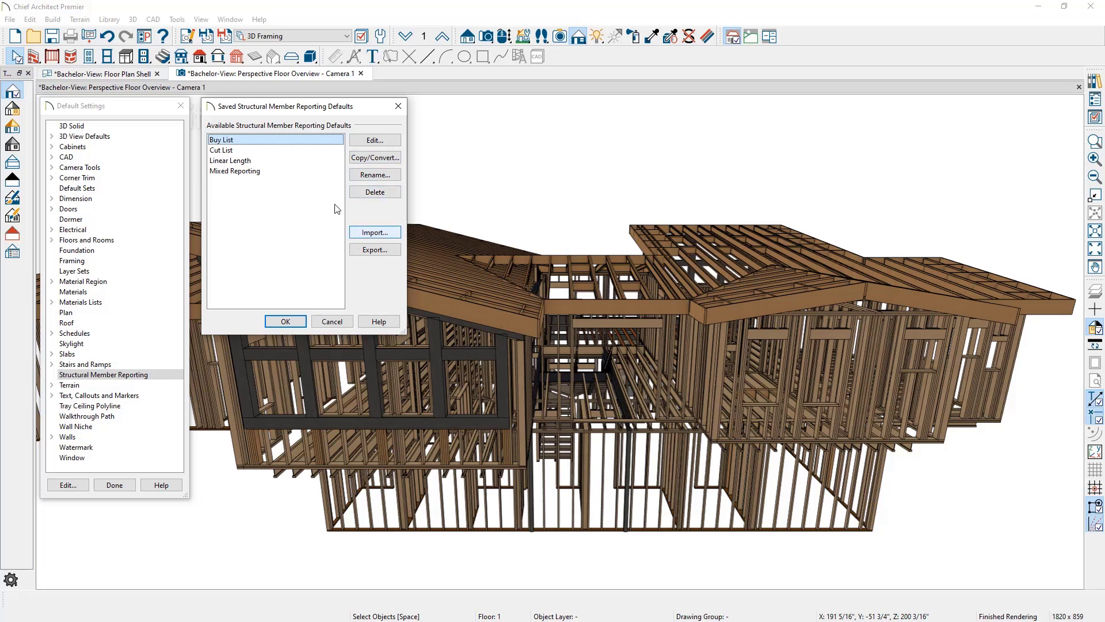
click(359, 142)
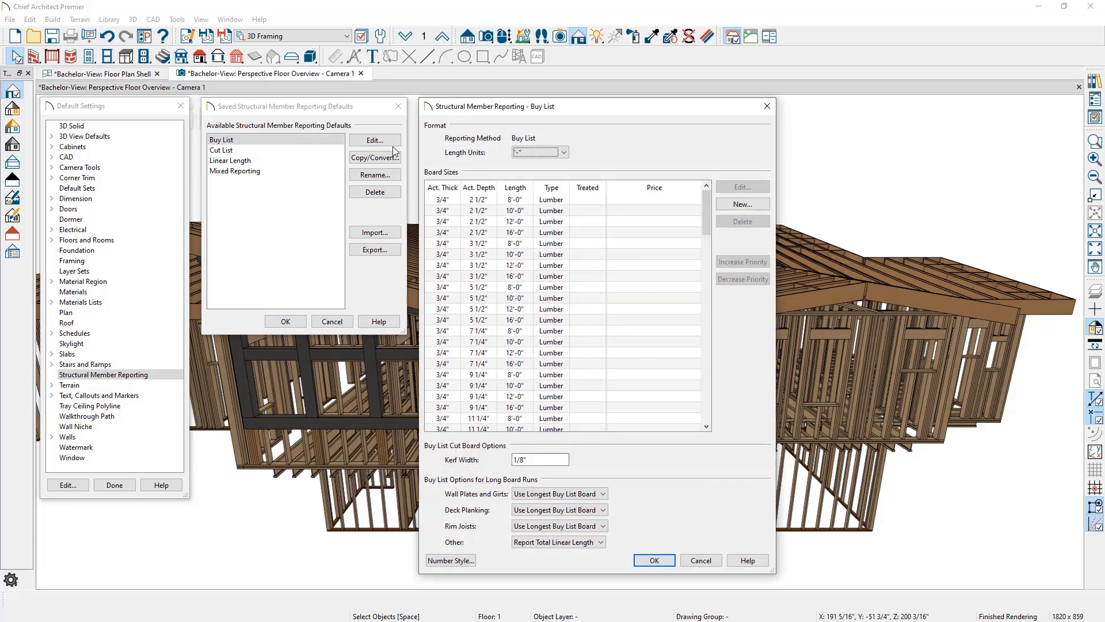
- Keep the length units and open the 1 1/2" x 5 1/2" x 8'-0" board's specification
click(537, 152)
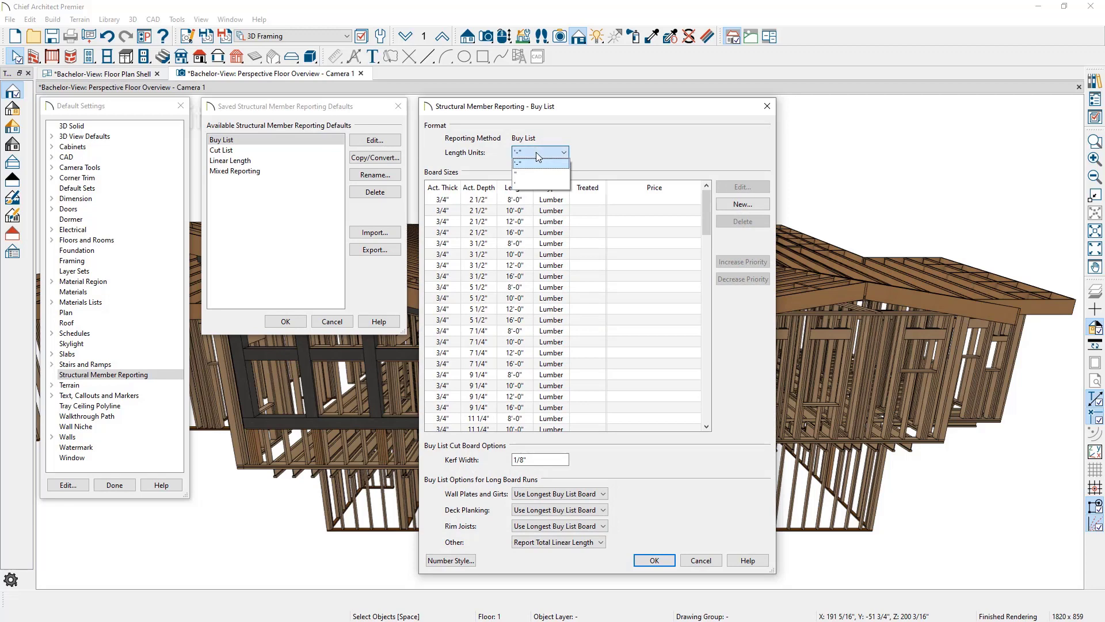
click(537, 152)
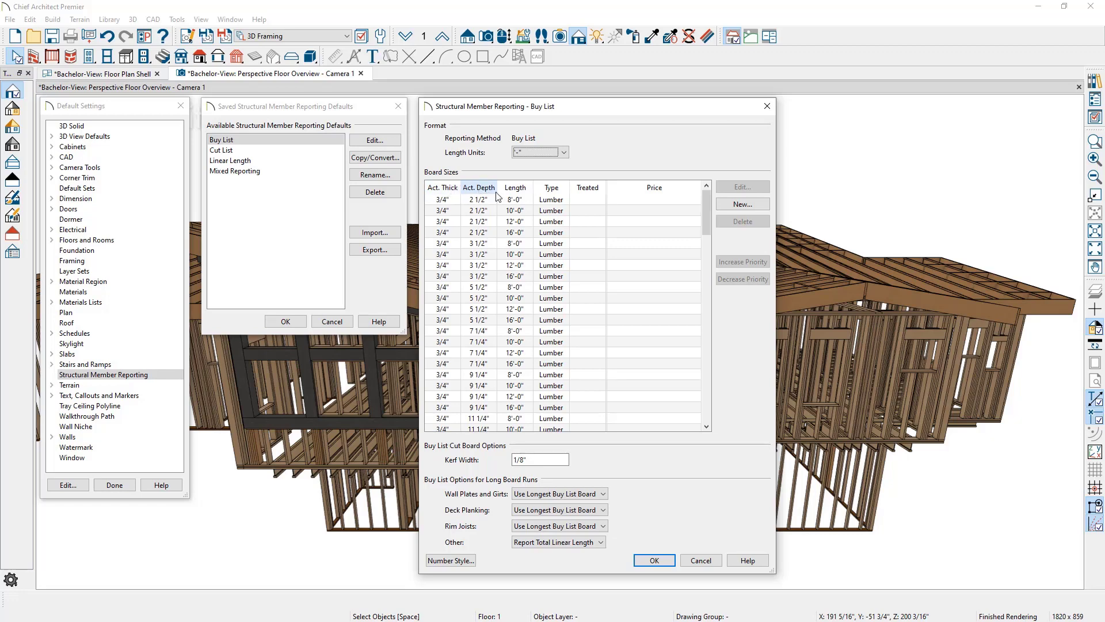
drag(705, 210, 710, 257)
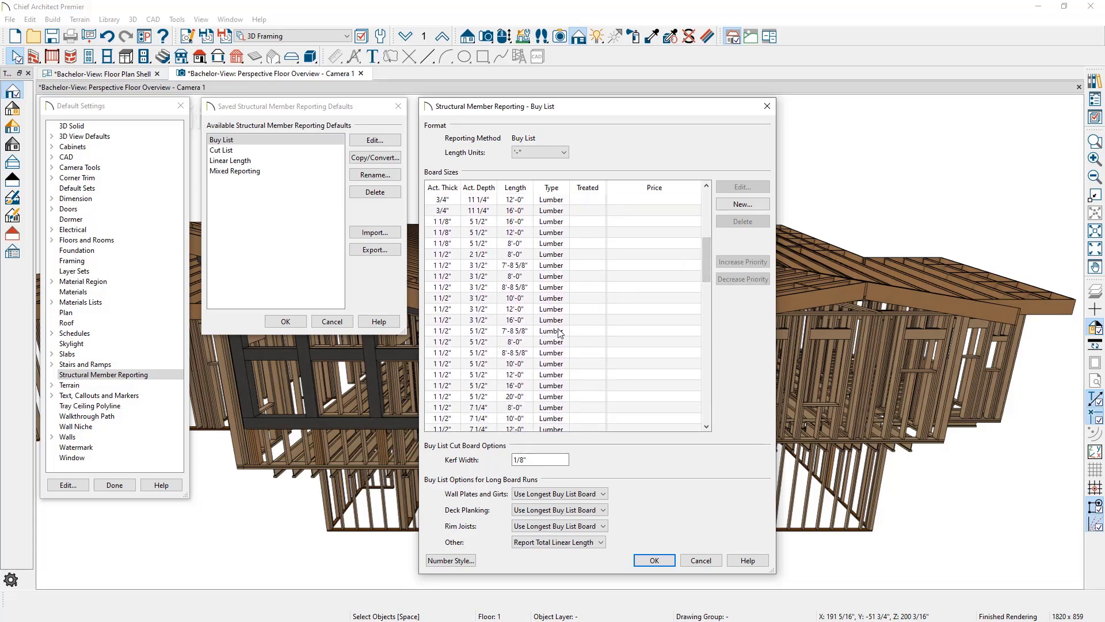
click(524, 342)
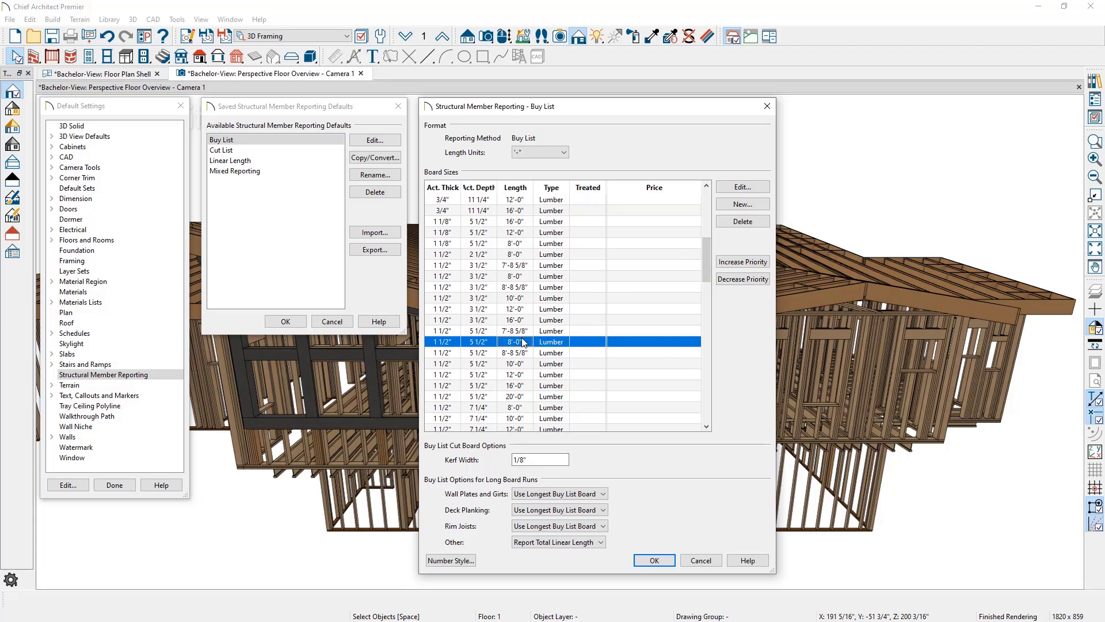
click(727, 188)
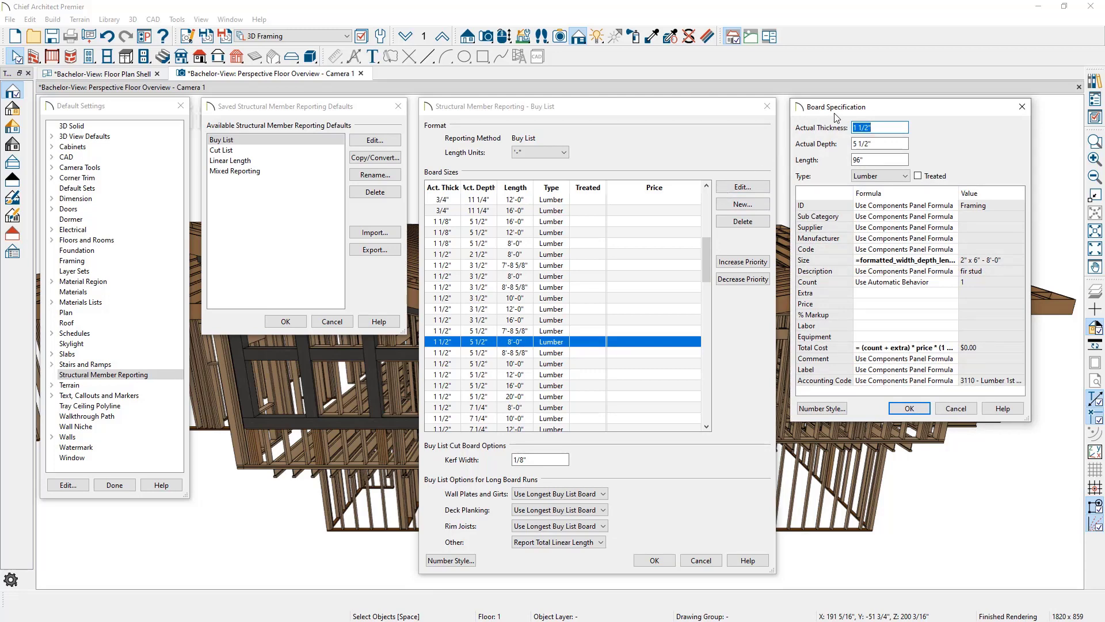
- Leave the 8'-0" board's type as Lumber and cancel its specification
click(872, 175)
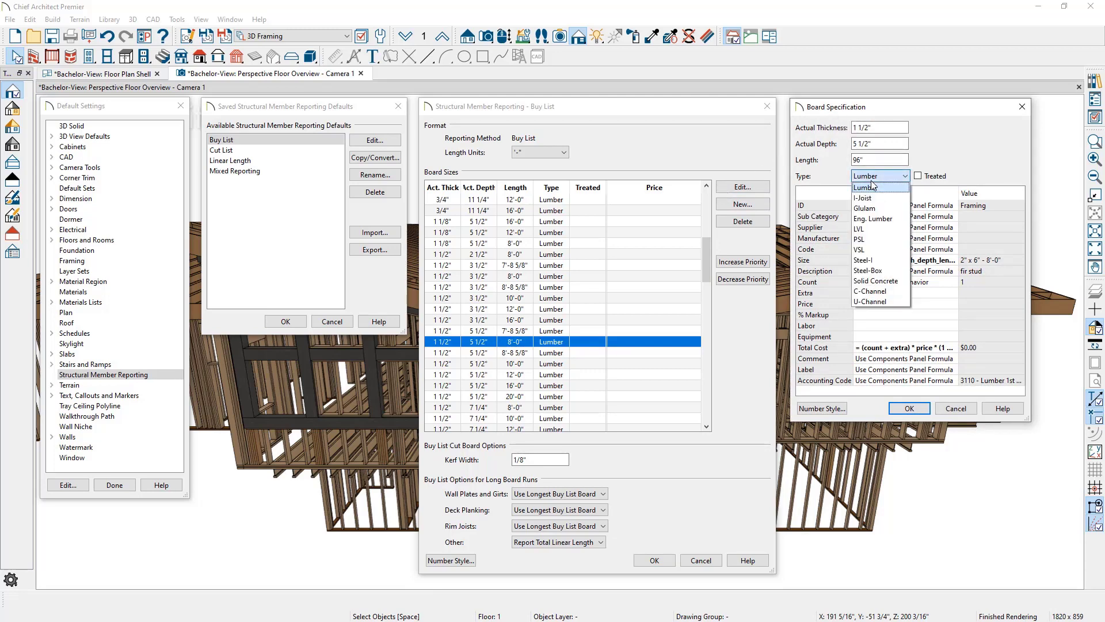
click(872, 186)
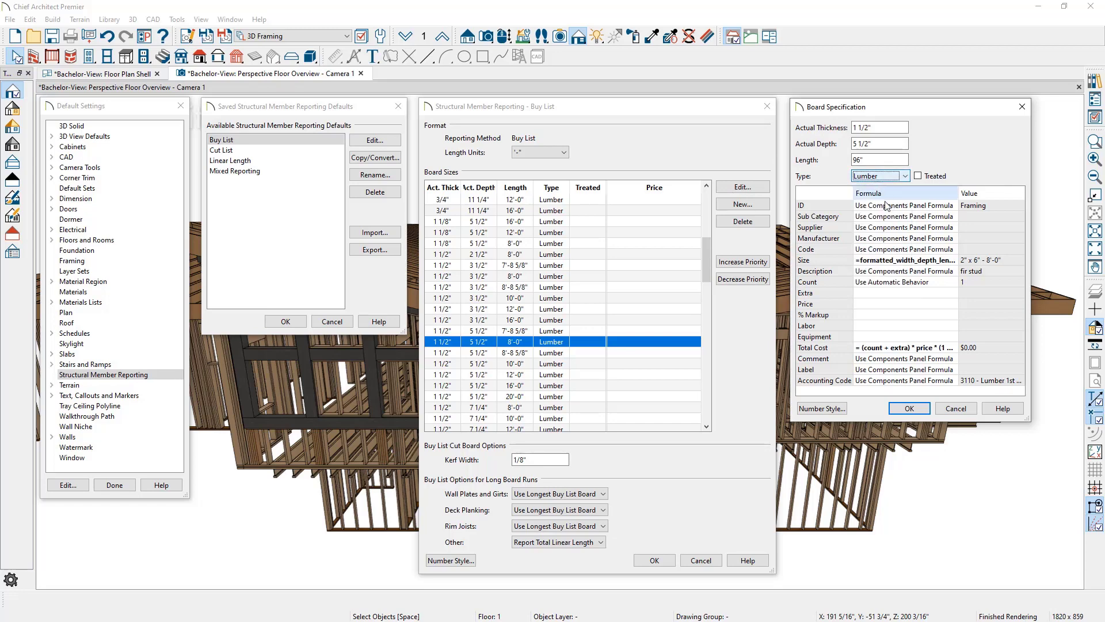
click(954, 408)
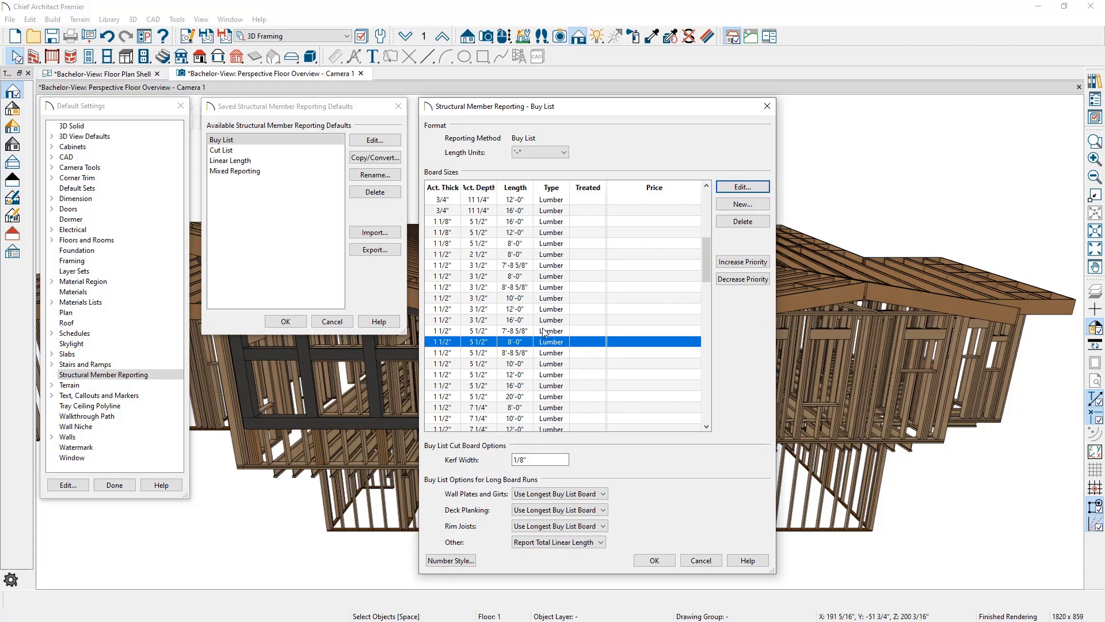
- Move the 12'-0" 2x6 board above the 10'-0" one to the top of the 5 1/2" boards
click(531, 364)
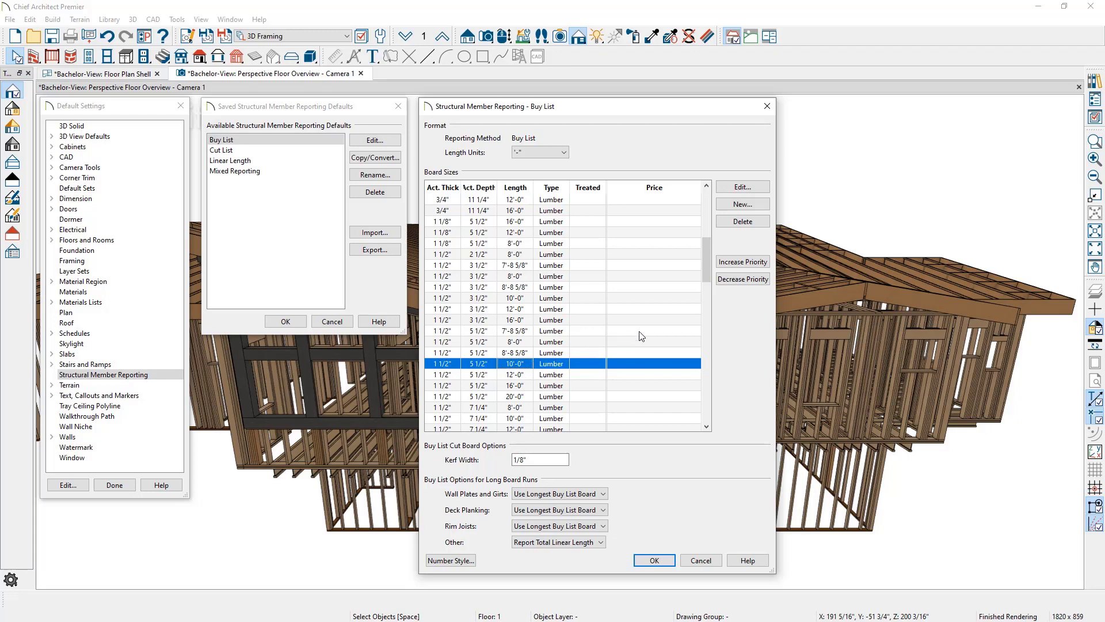
click(743, 280)
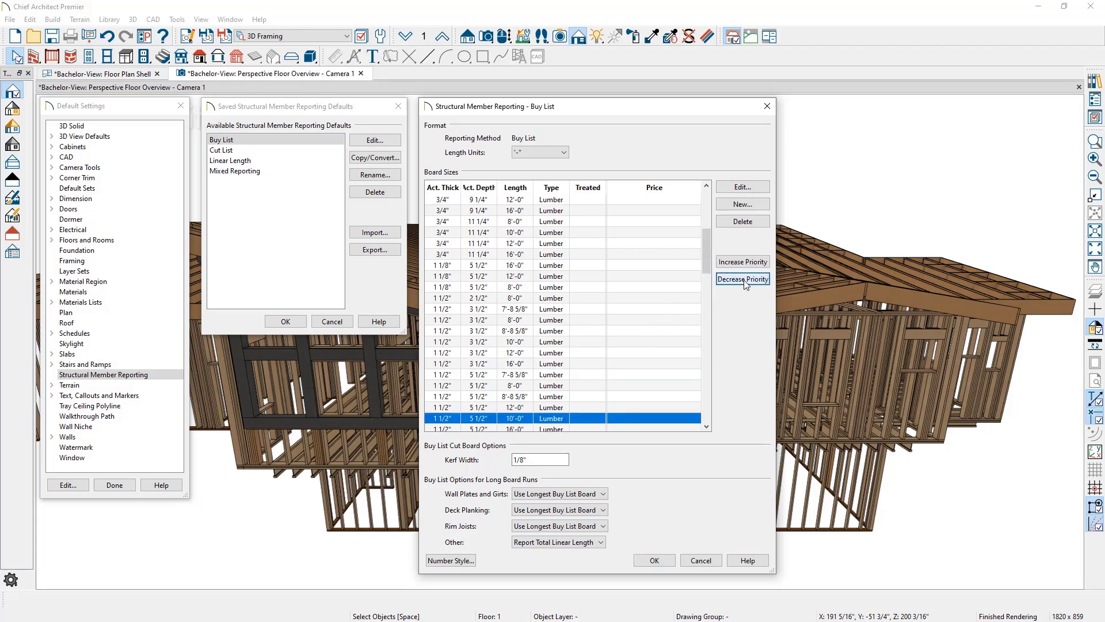
click(528, 408)
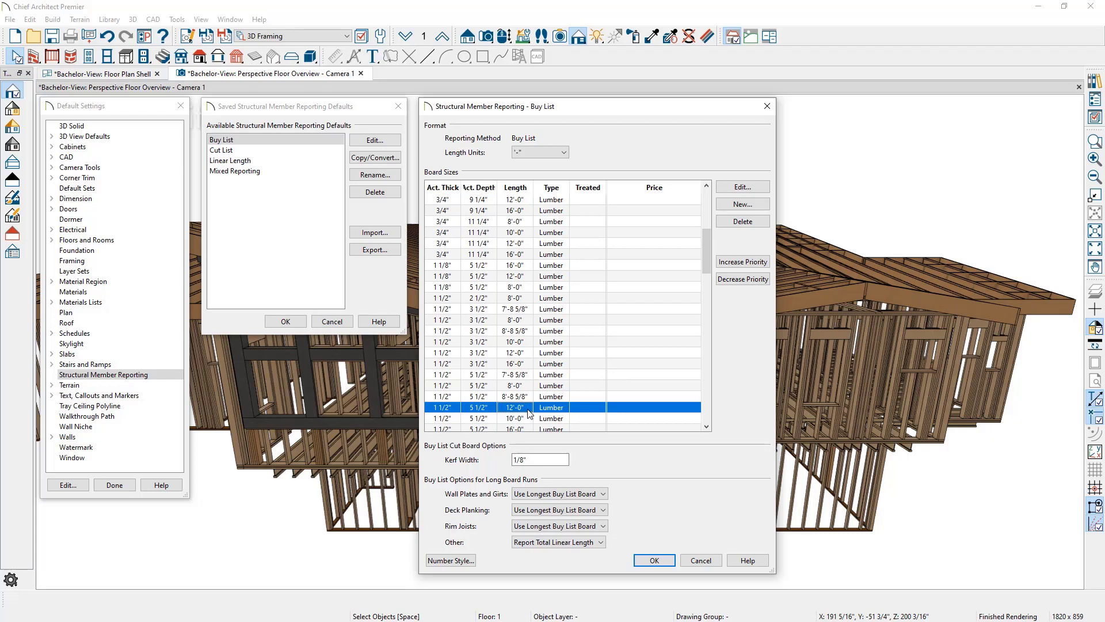
click(737, 269)
click(741, 267)
click(743, 267)
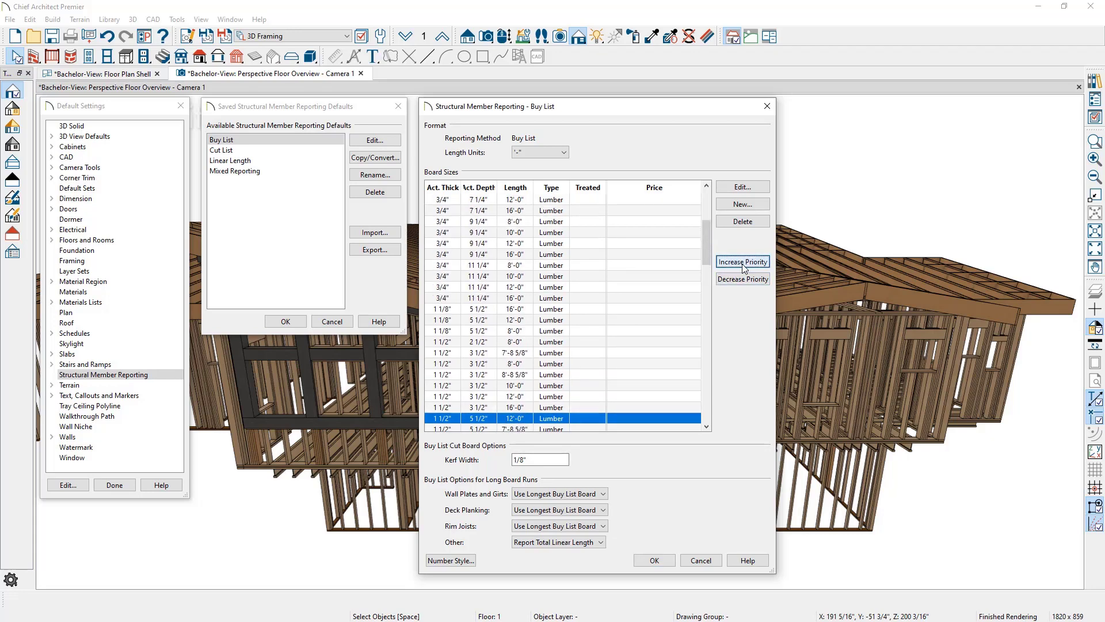
drag(703, 256, 706, 280)
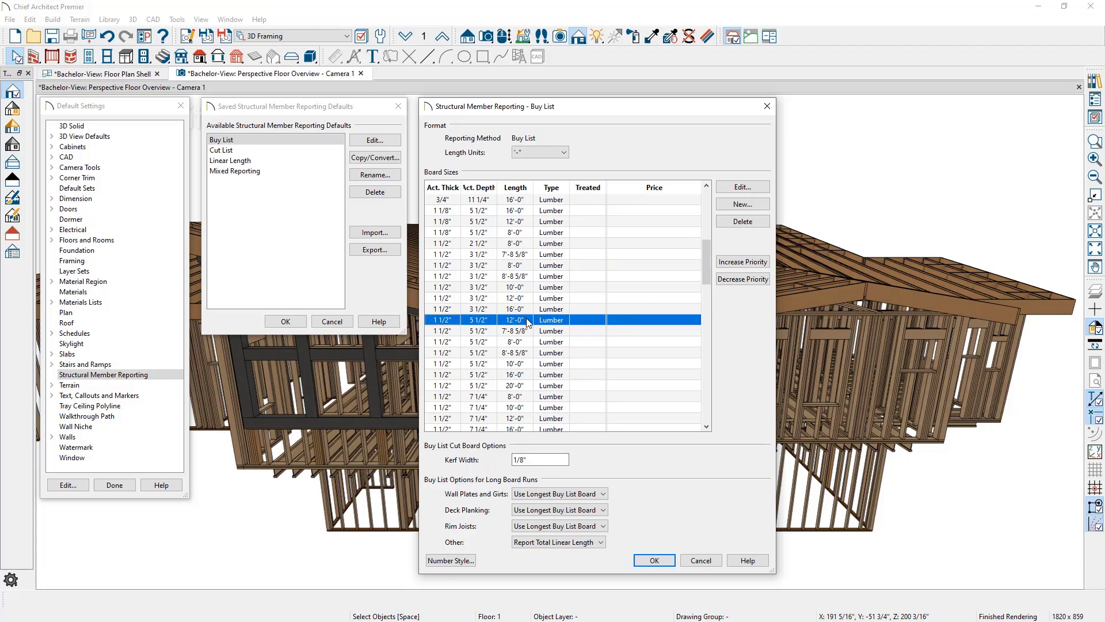
- Set kerf width to 0, keep wall plates on the longest board, and open the 12'-0" 2x6 specification
double_click(528, 459)
text(0)
click(555, 494)
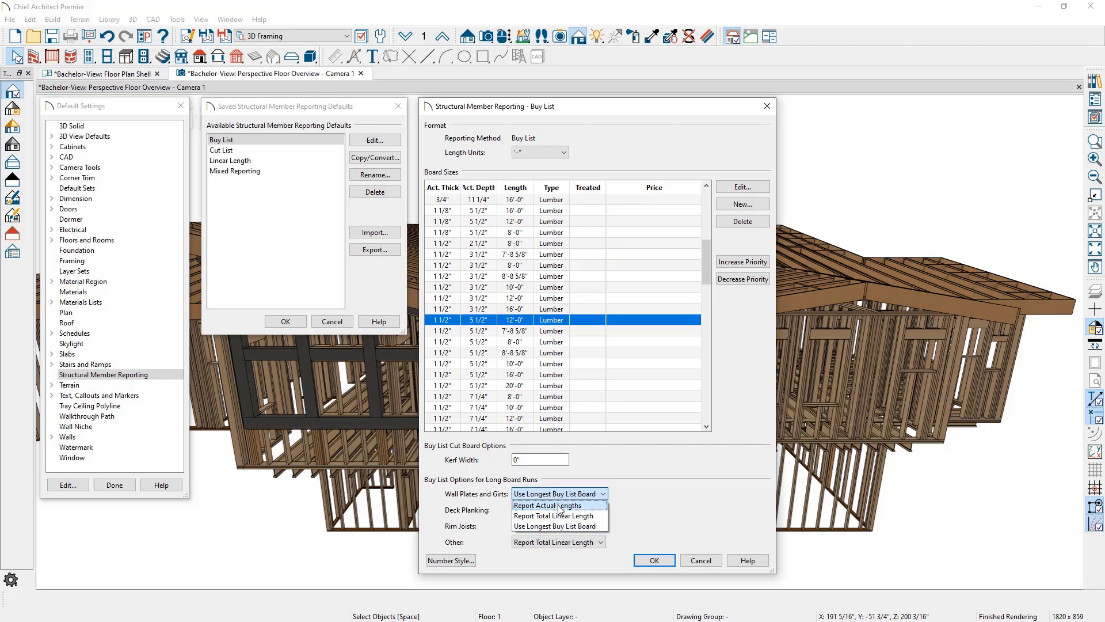
click(595, 526)
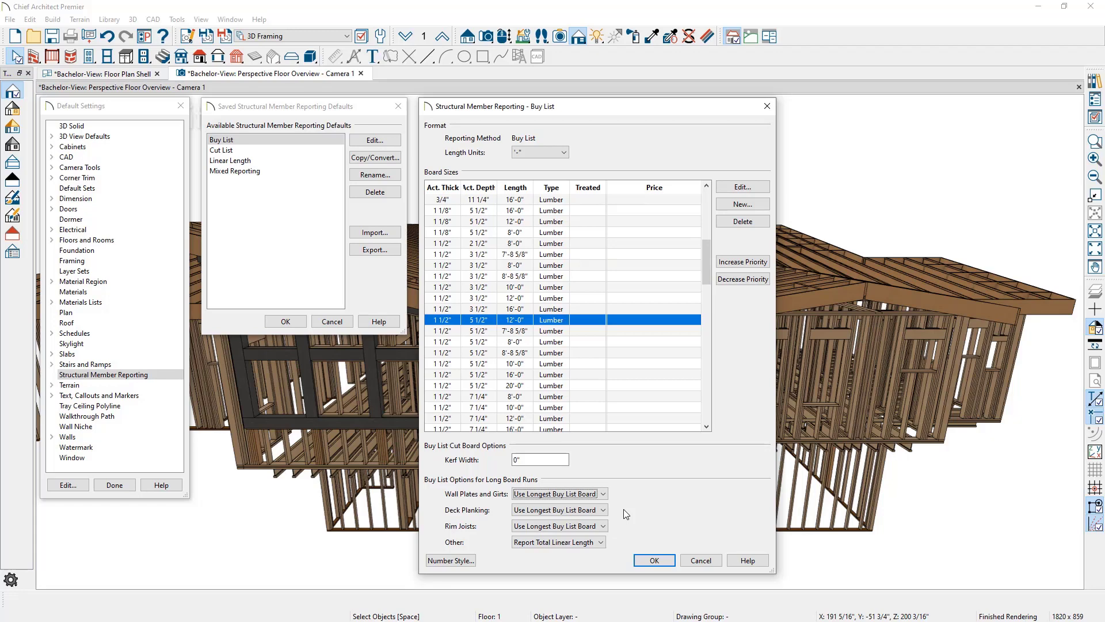
click(735, 206)
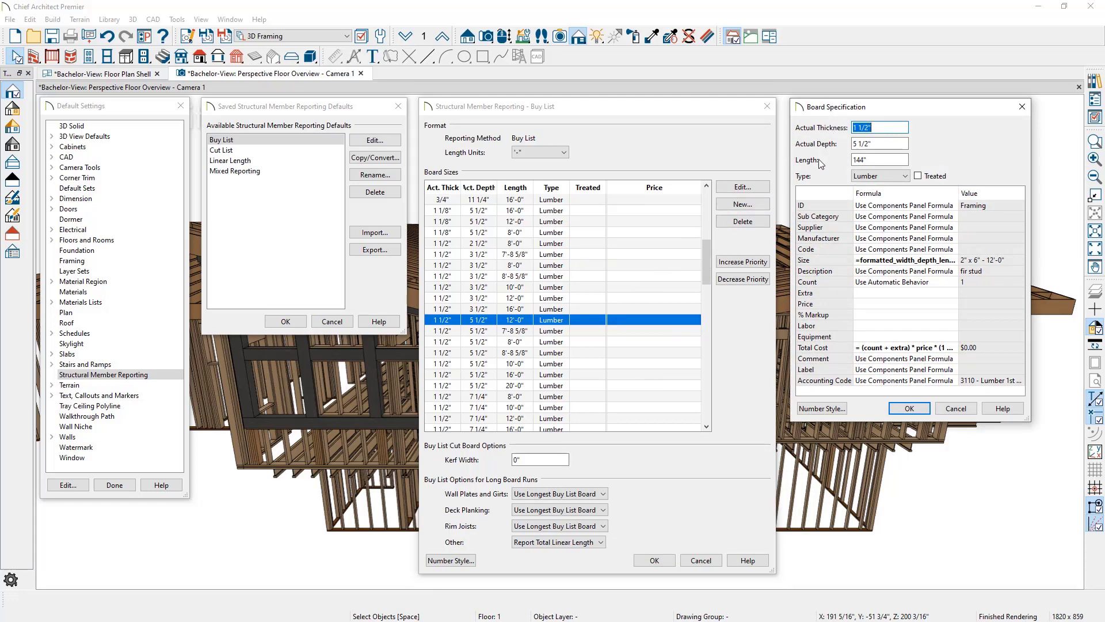
- Give the 2x6 board a length of 116 5/8" and a price of $15.00
key(Tab)
key(Tab)
text(116)
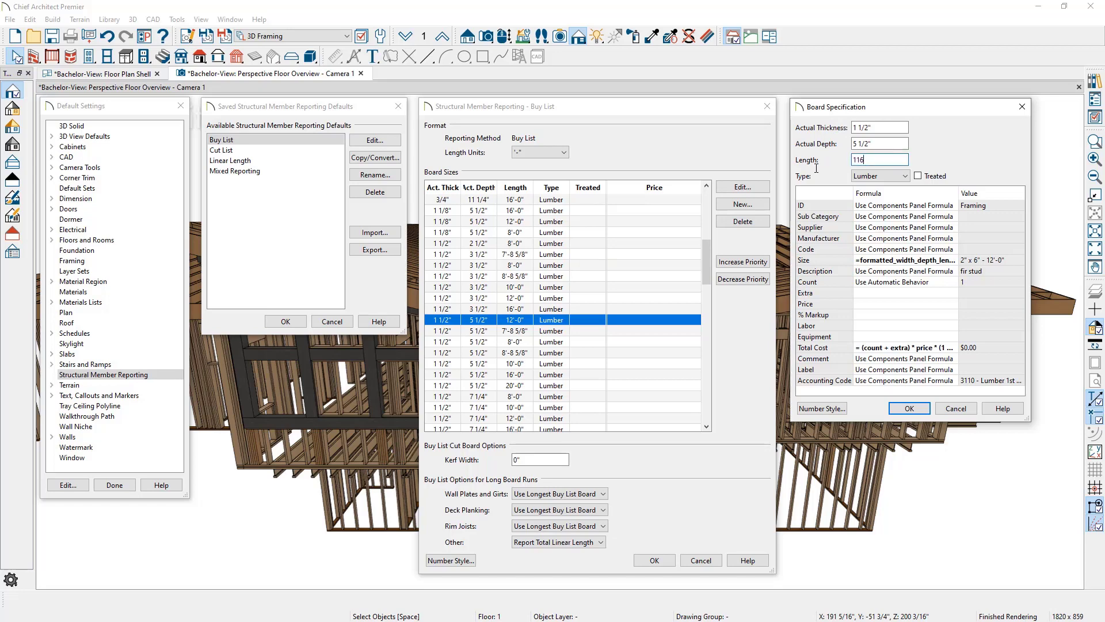
text( 5/8)
click(857, 304)
text(15)
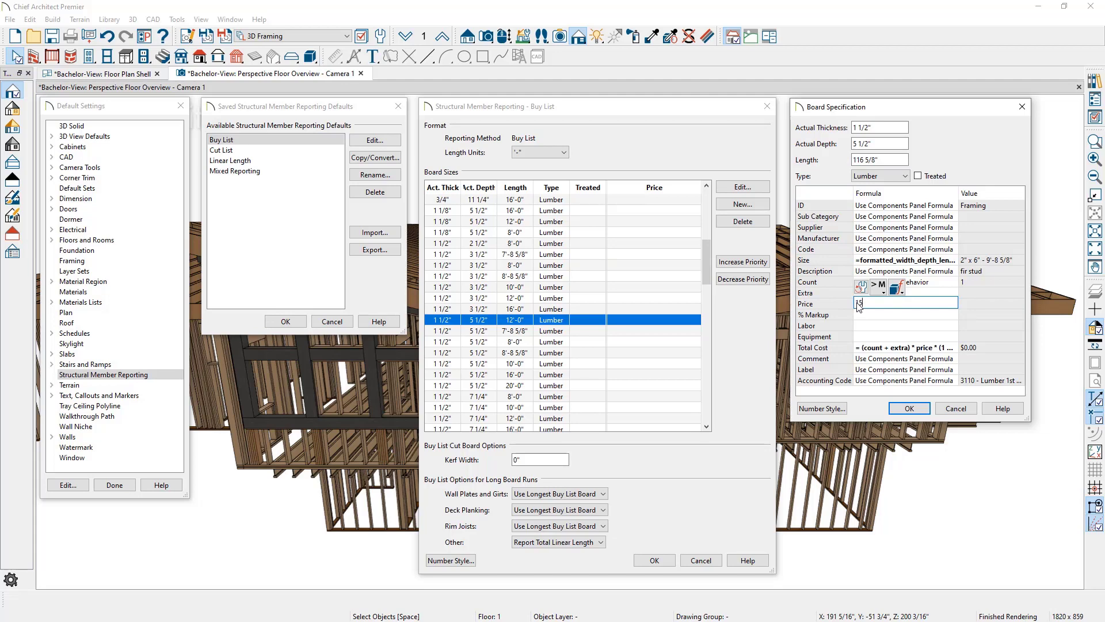
click(899, 410)
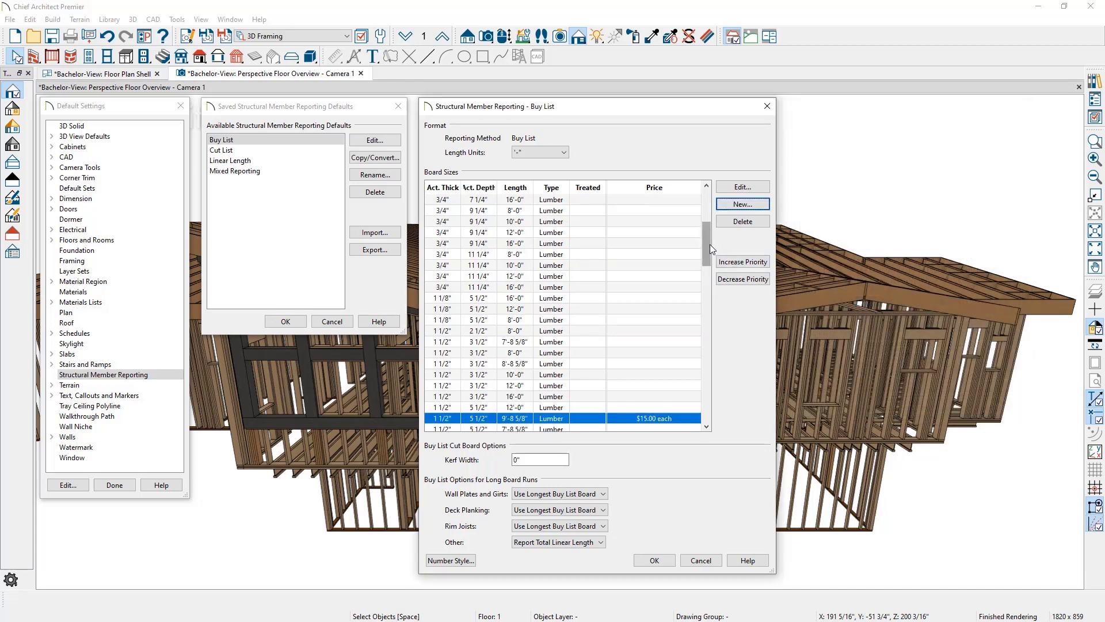
- Raise the $15.00 9'-8 5/8" board's priority in the Buy List
drag(710, 244, 709, 256)
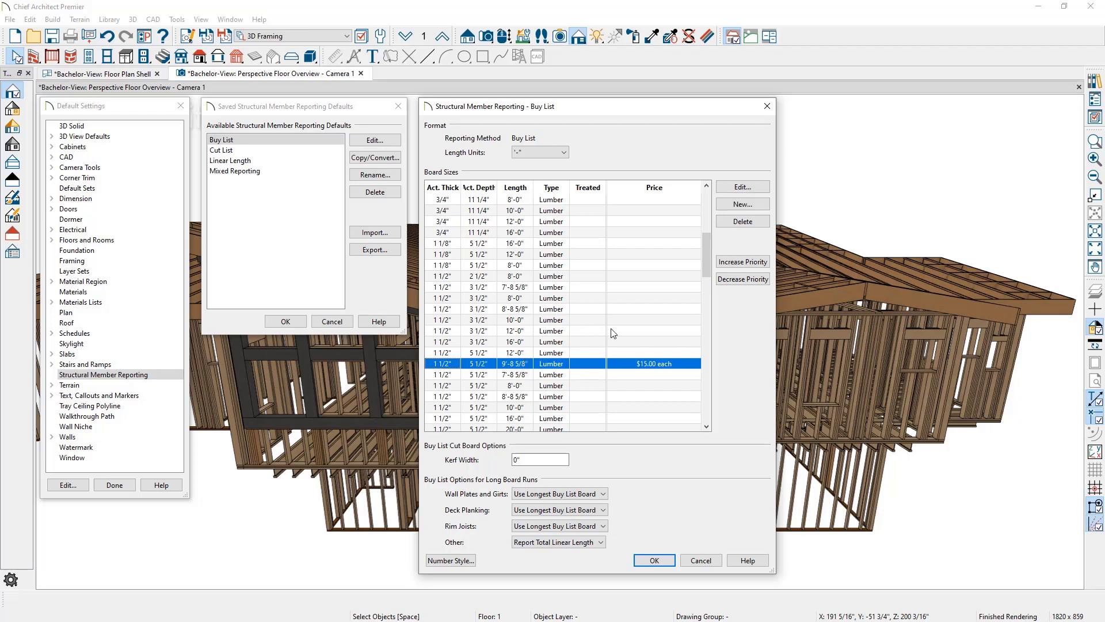
click(740, 261)
mouse_move(708, 248)
mouse_down()
mouse_move(692, 272)
mouse_move(710, 264)
mouse_up()
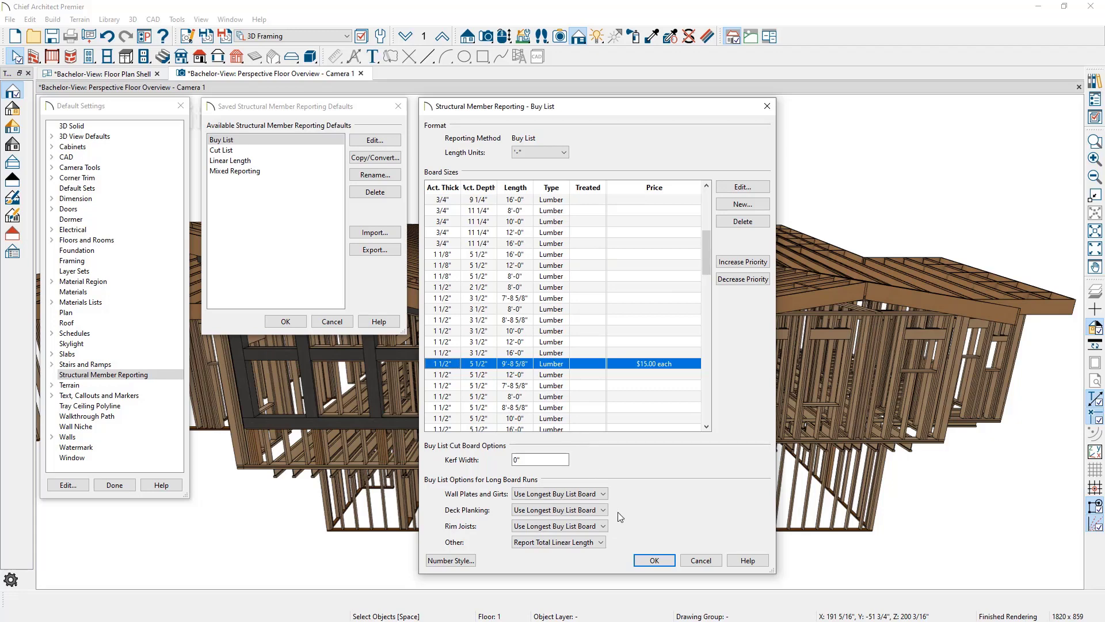
- Accept the Buy List and saved reporting defaults, returning to Default Settings' Materials Lists group
click(641, 559)
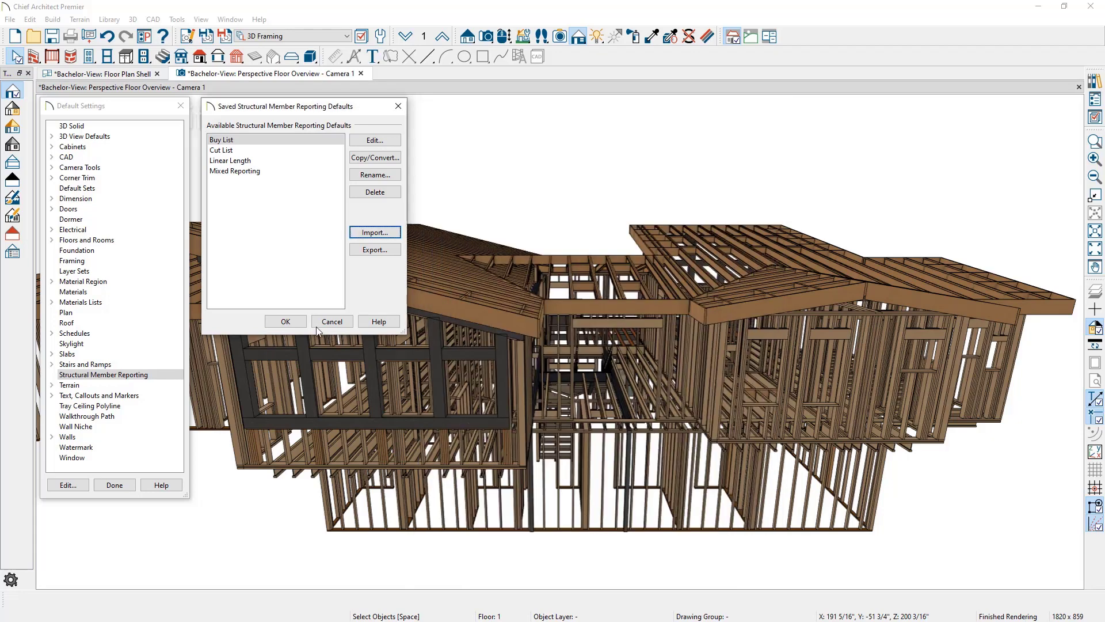
click(286, 322)
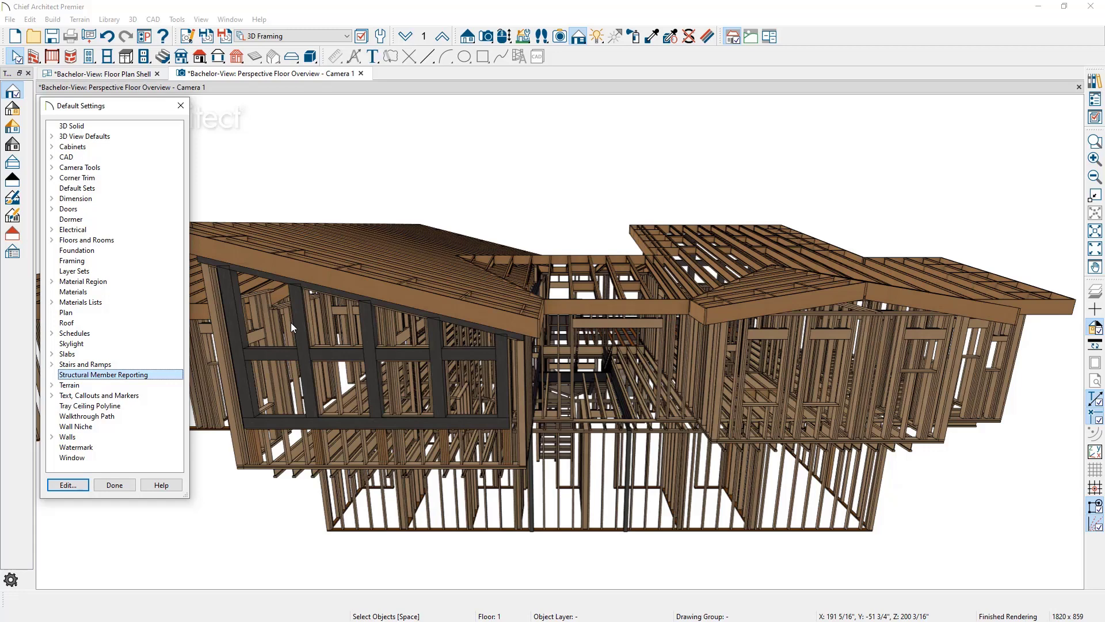
click(52, 303)
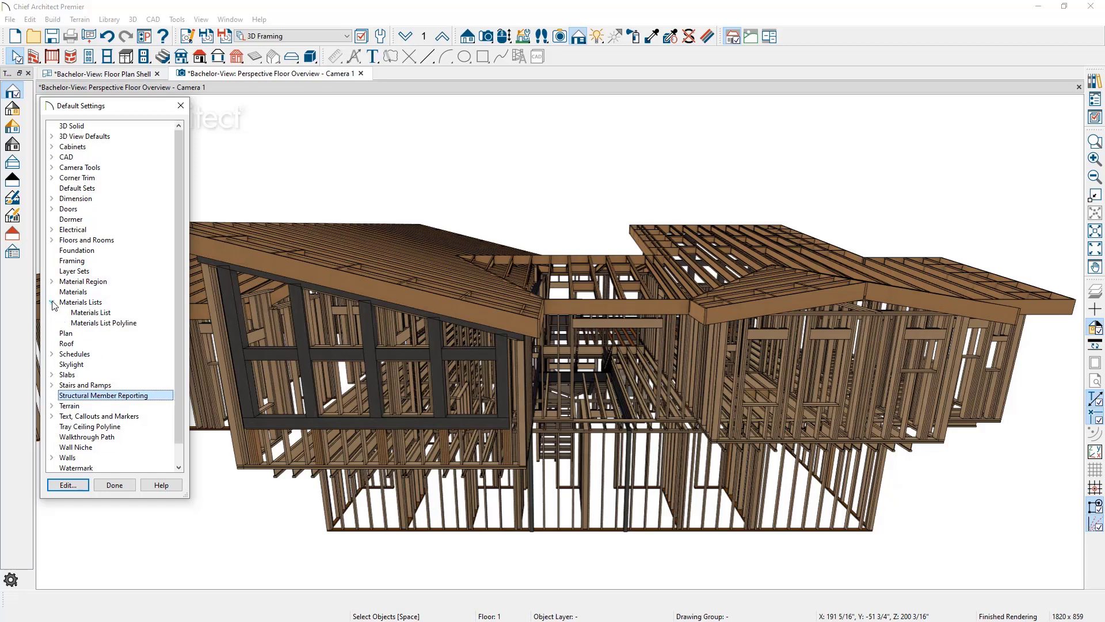
- Open the Materials List defaults and review its Columns and Options pages
double_click(73, 313)
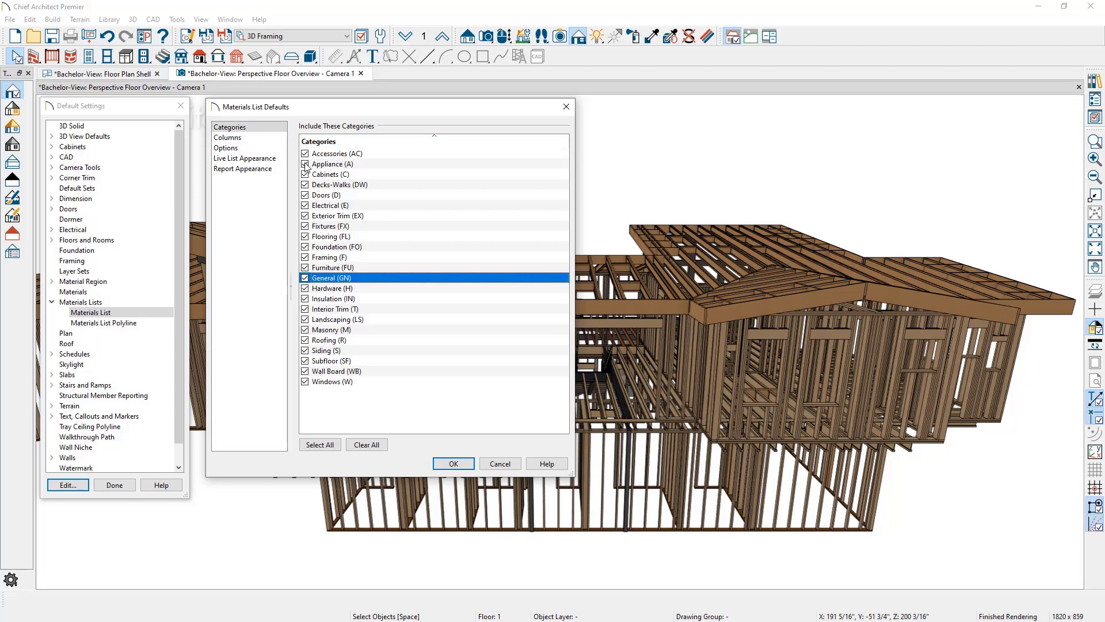
click(271, 143)
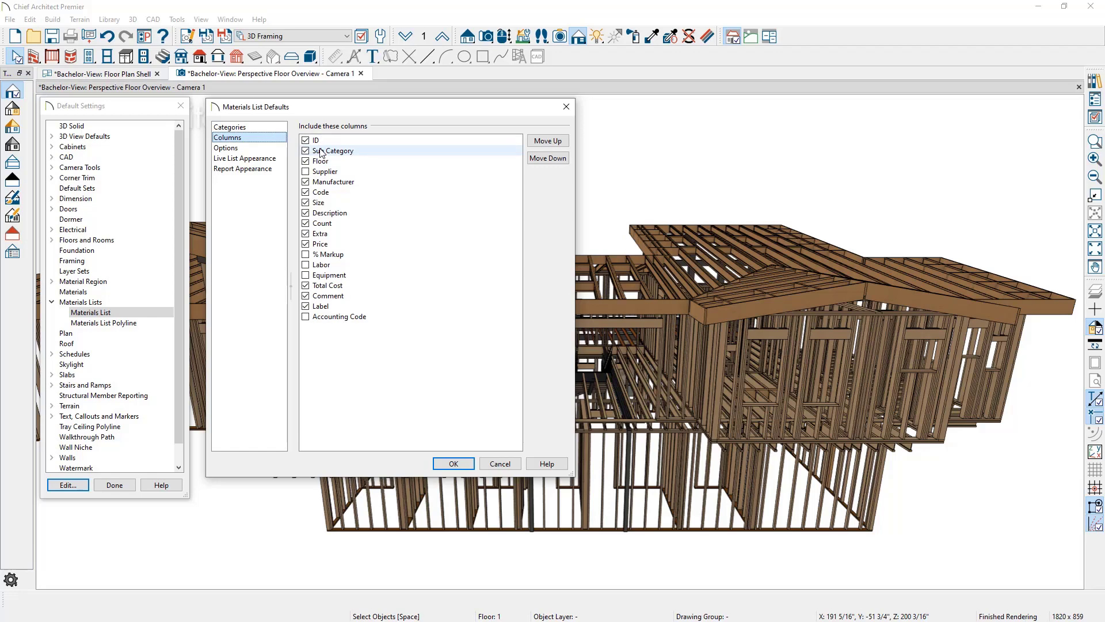
click(257, 147)
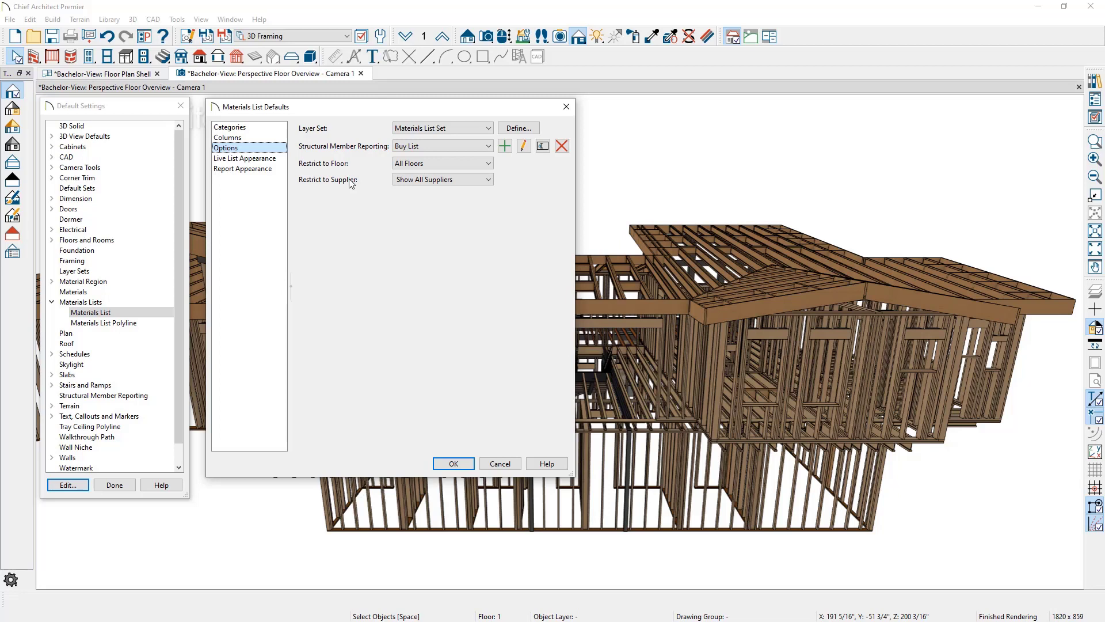
- Review the supplier, Live List and Report Appearance pages, then cancel Materials List Defaults and close Default Settings
click(395, 180)
click(395, 182)
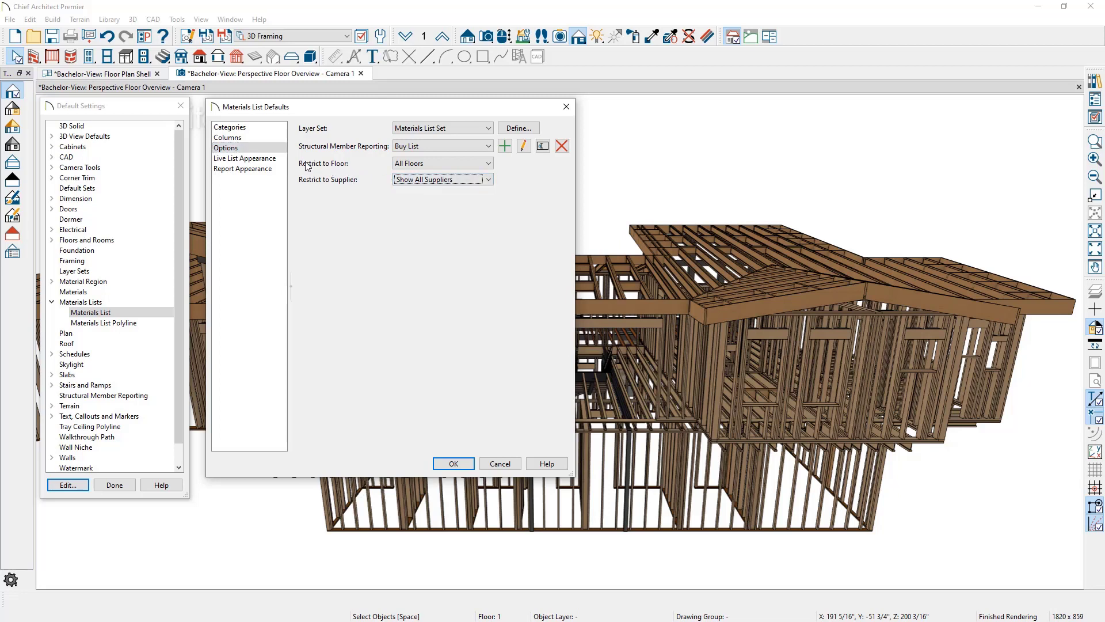
click(280, 163)
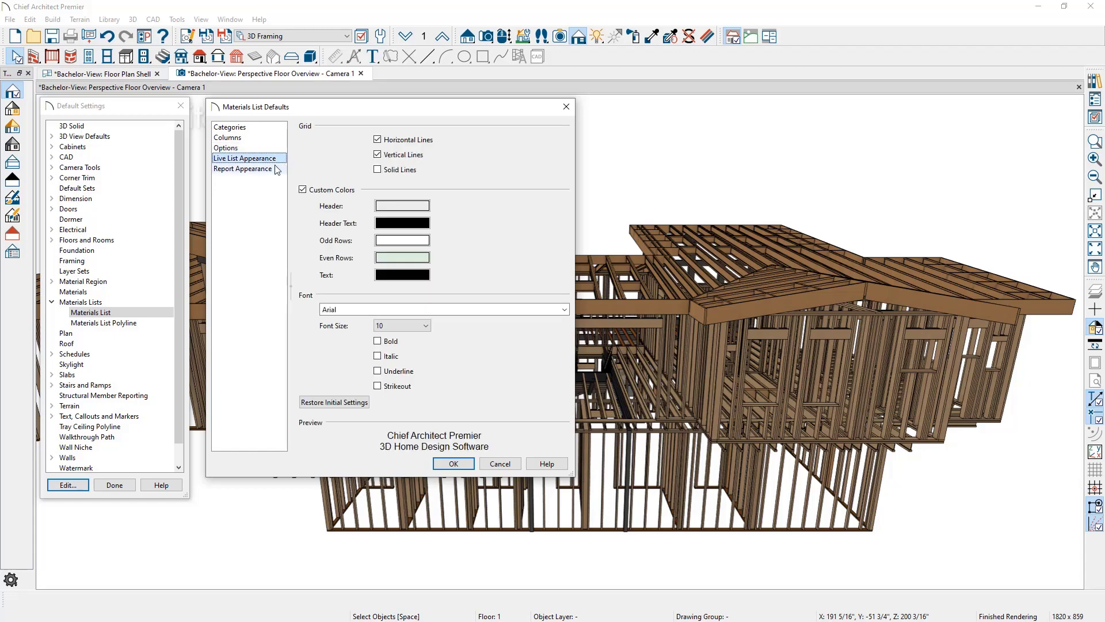
click(276, 168)
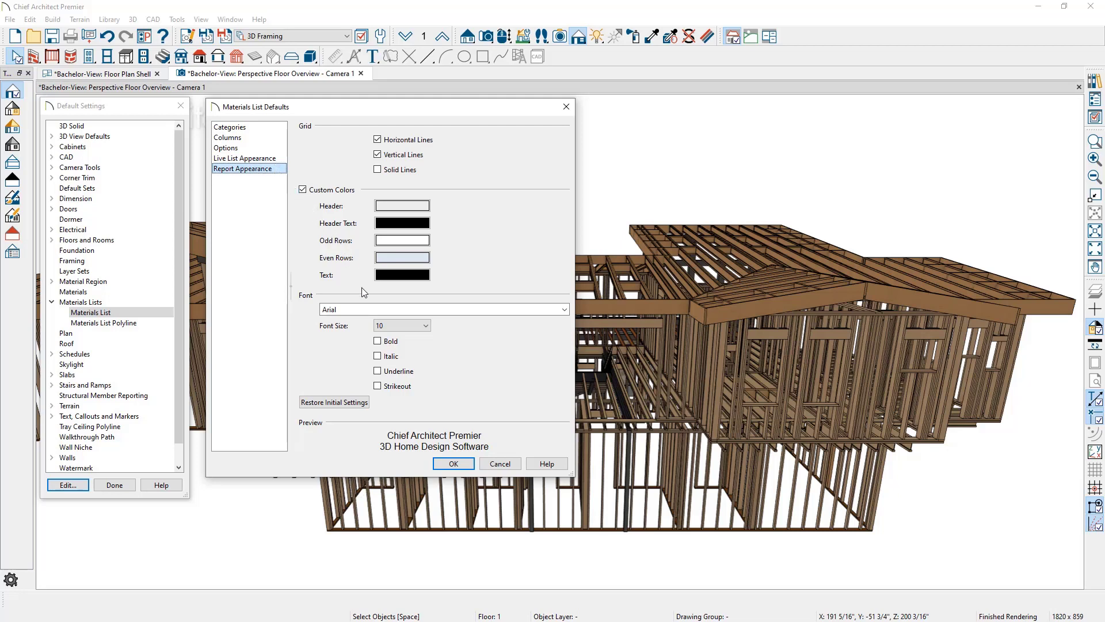
click(492, 462)
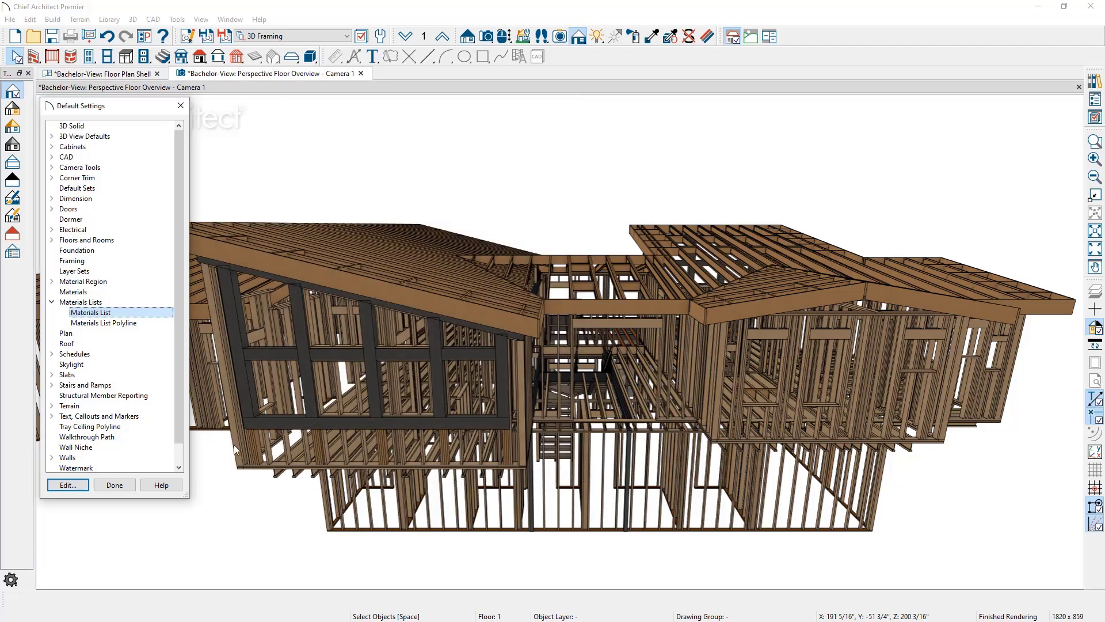
click(115, 485)
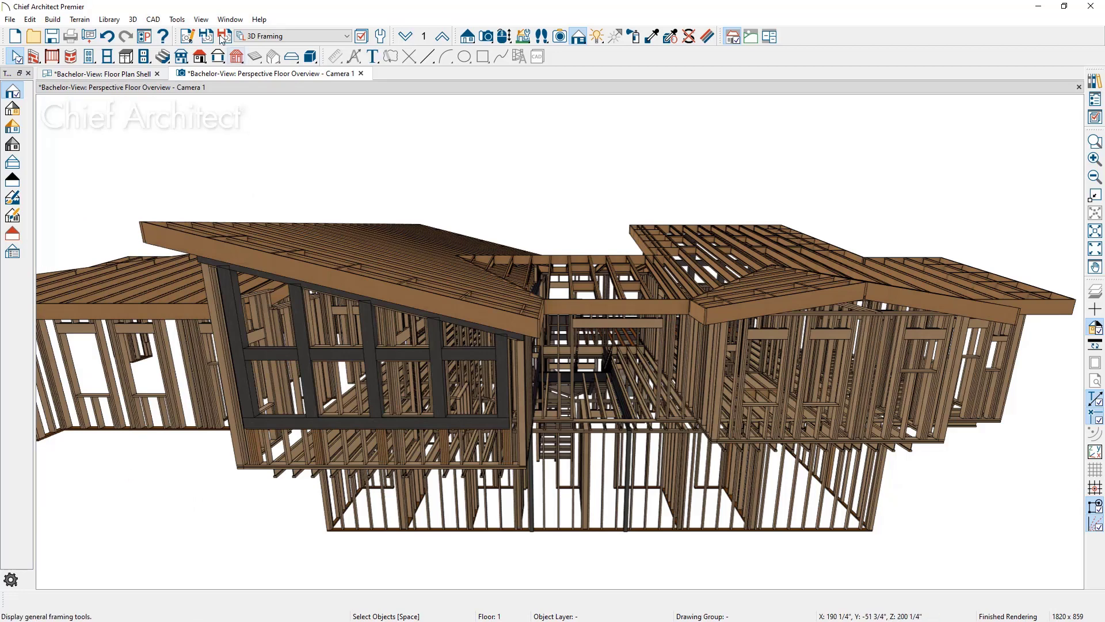
- Run Tools > Materials List > Calculate Materials for All Floors
click(174, 22)
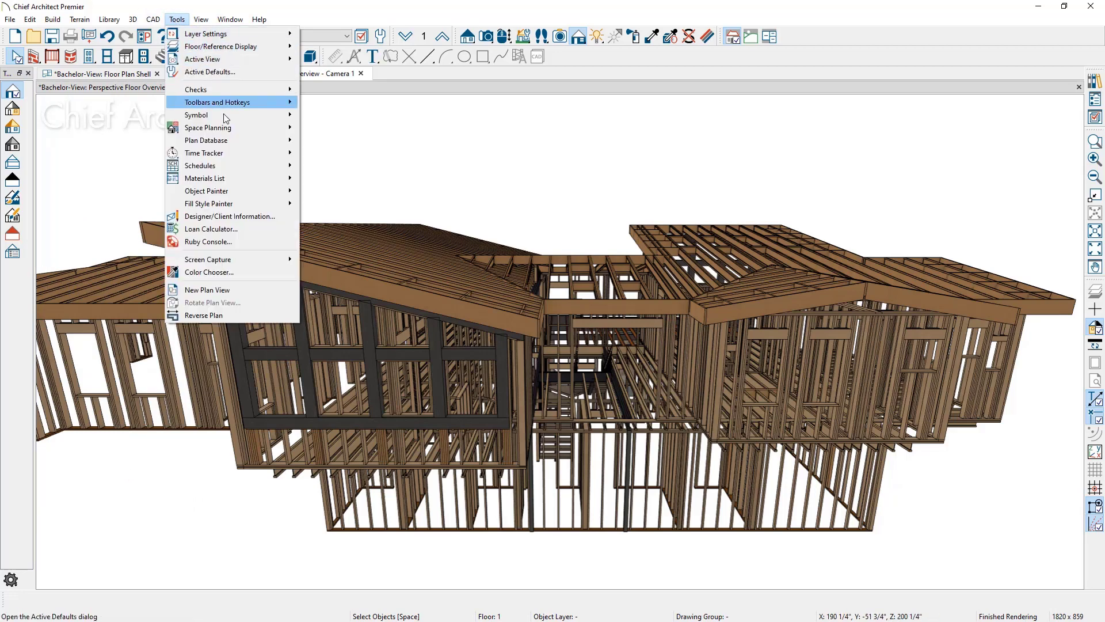
mouse_move(243, 168)
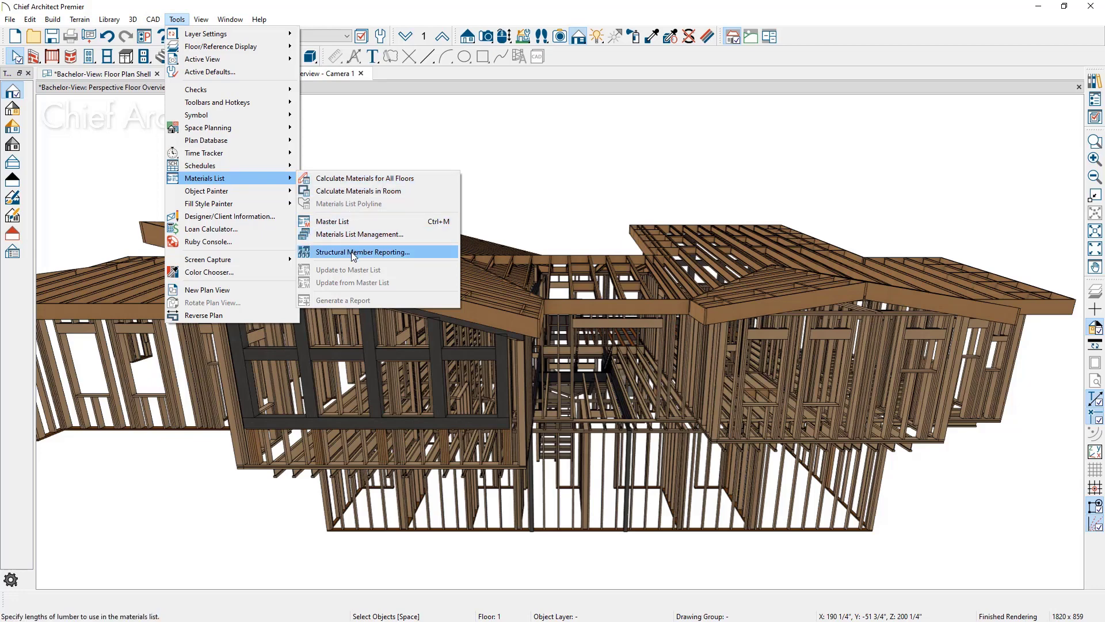
click(352, 179)
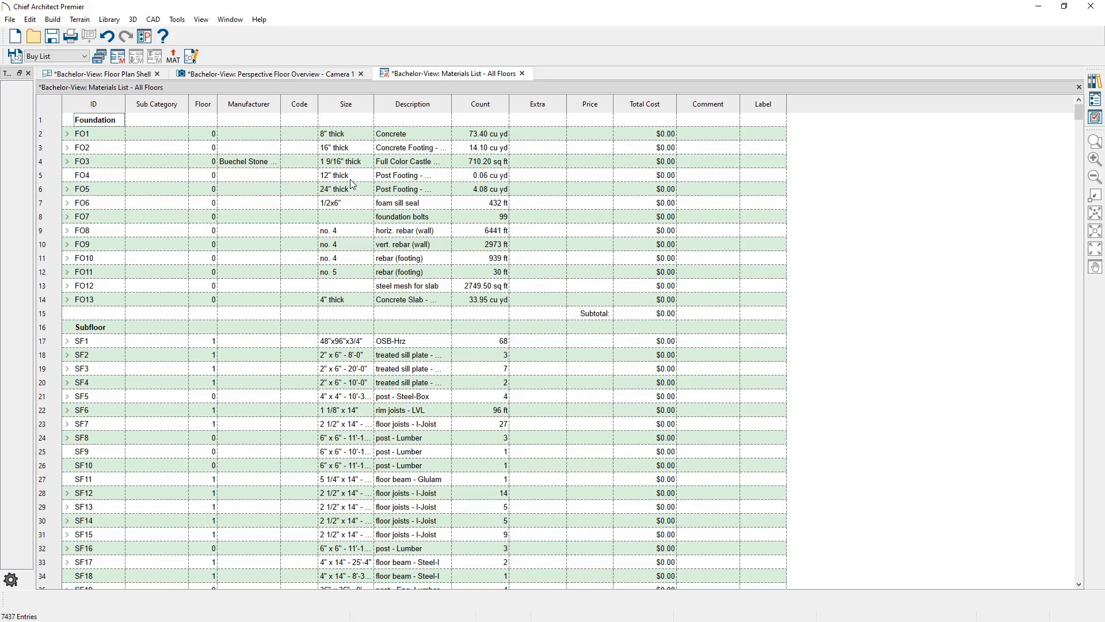
- In Materials List Specification, restrict the material categories to Framing only
click(194, 57)
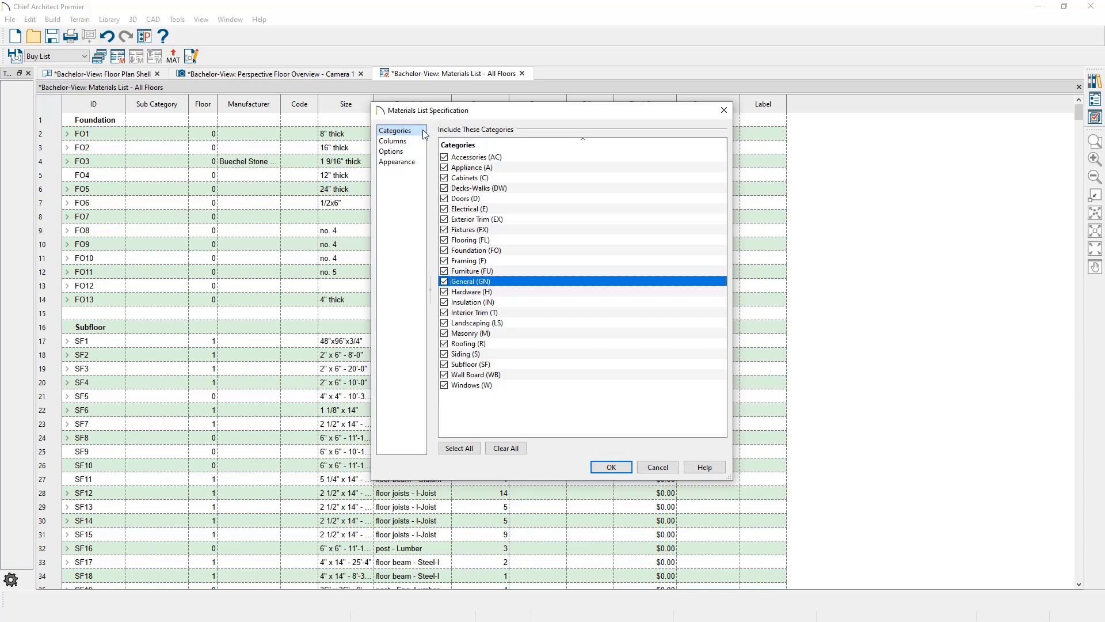
click(512, 448)
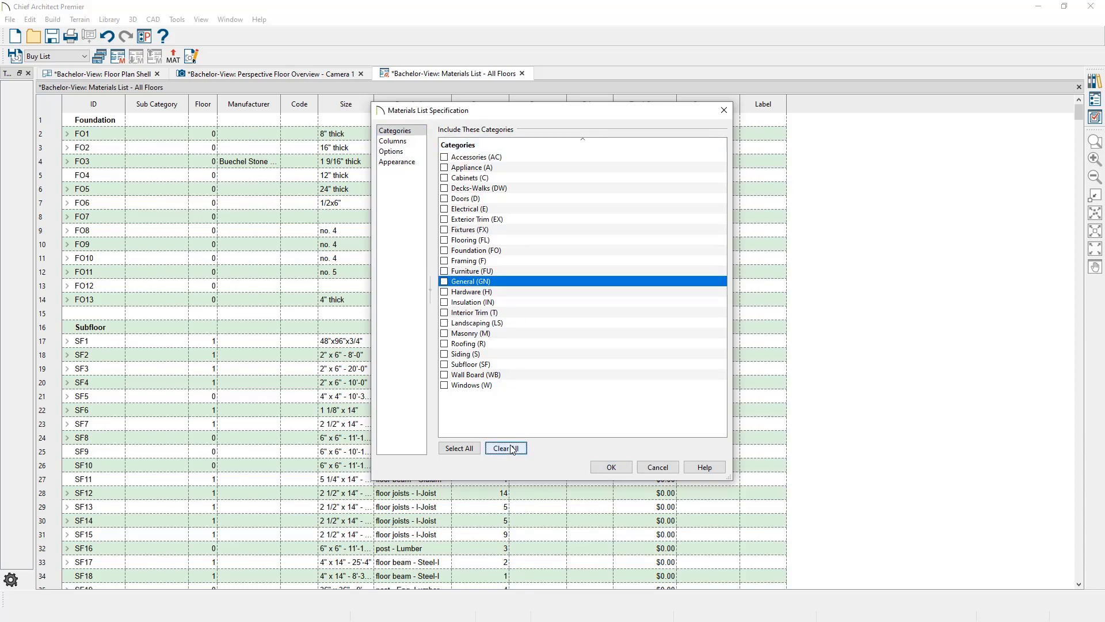
click(446, 262)
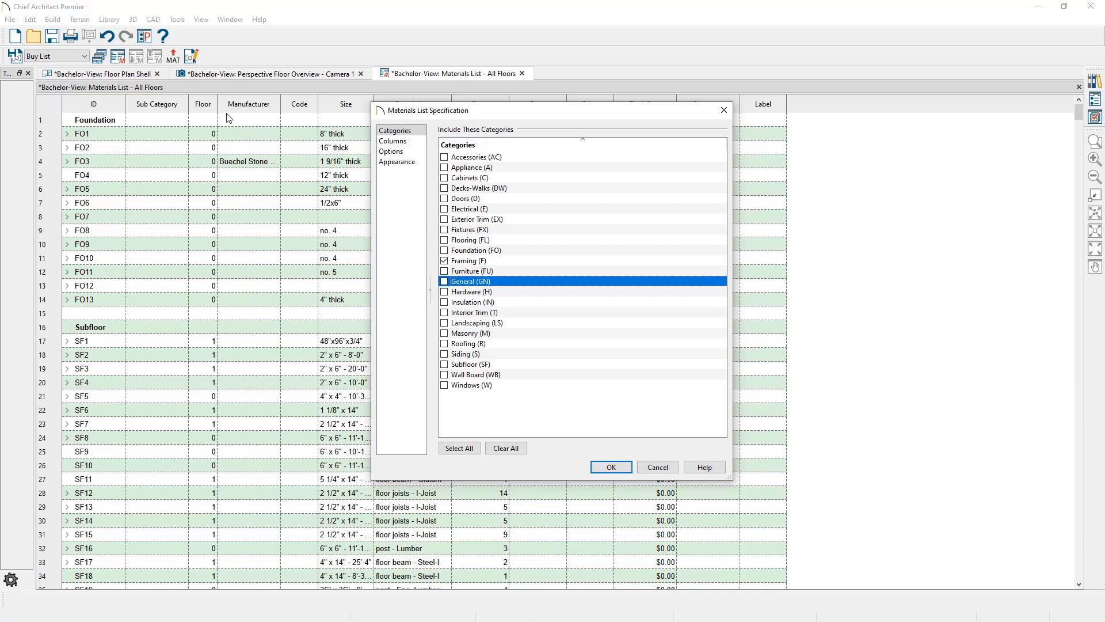
- Remove the Floor column, keep structural member reporting as Buy List, and apply
click(396, 142)
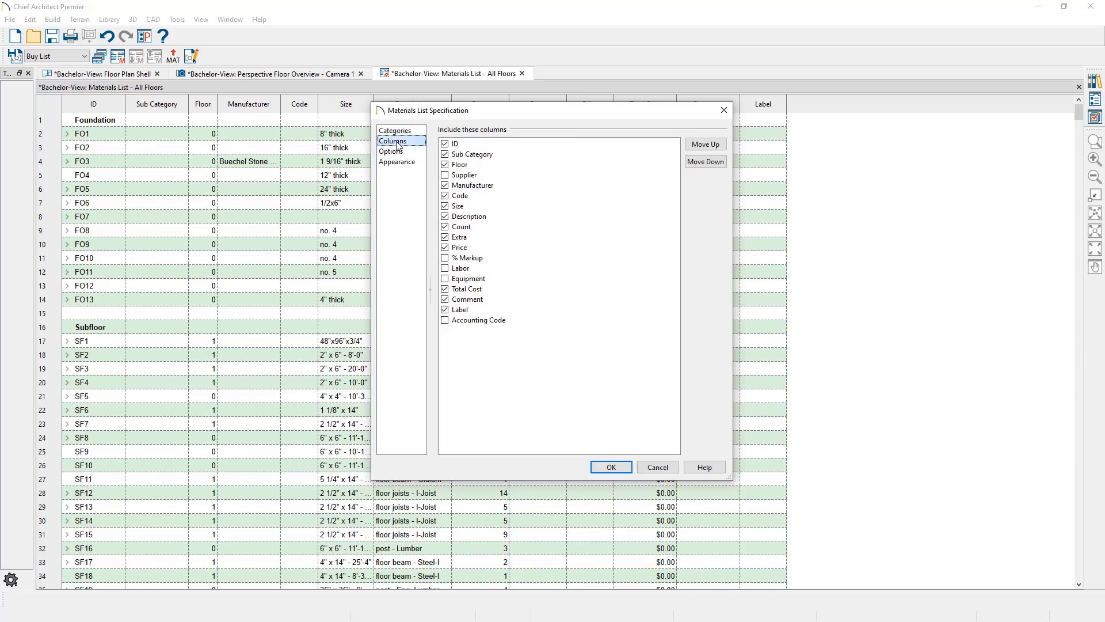
click(446, 165)
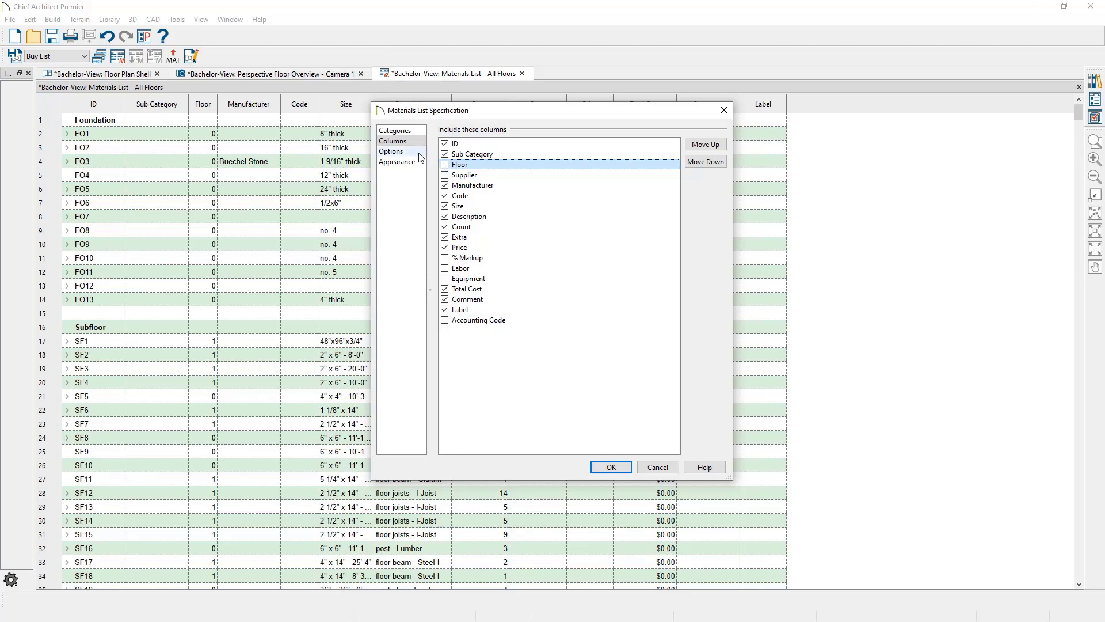
click(418, 153)
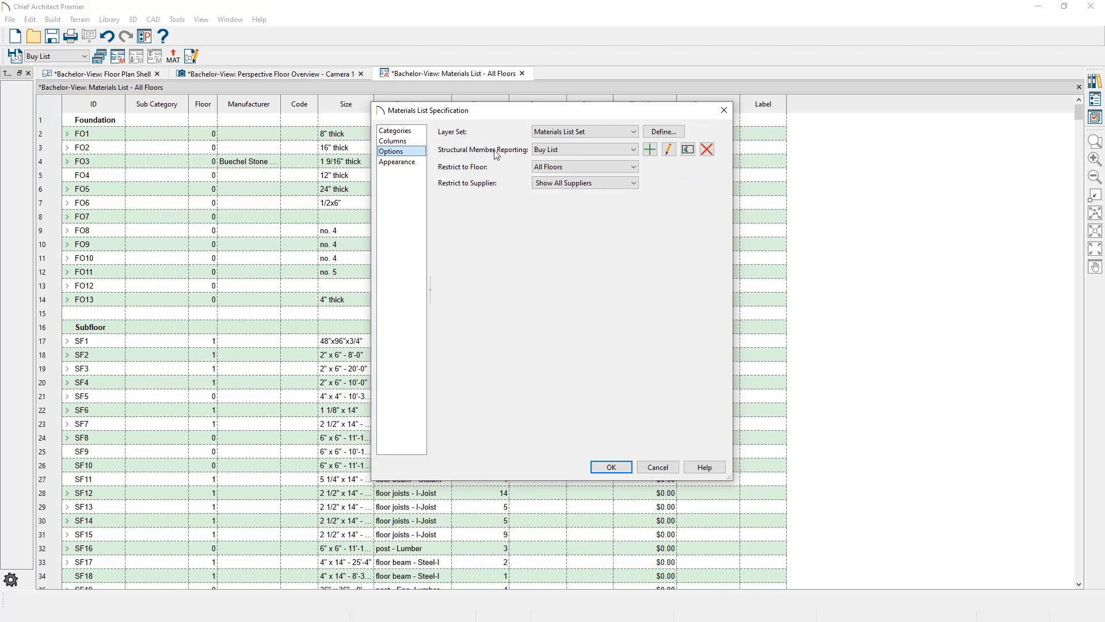
click(541, 152)
click(541, 153)
click(611, 467)
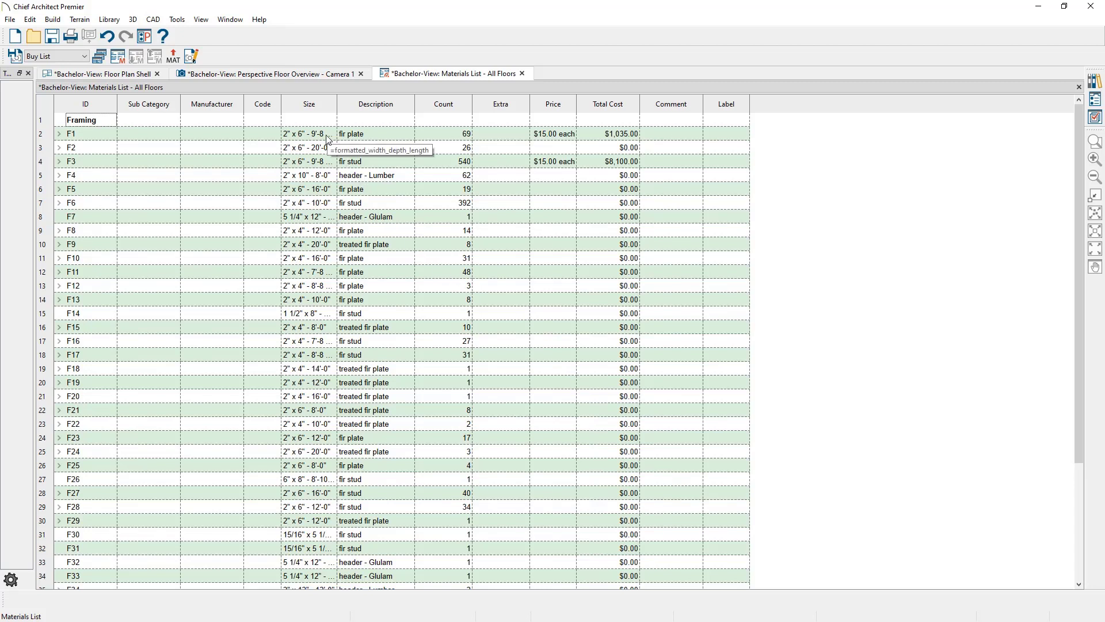
- Widen the Size column and scroll down to the Subtotal and Total rows ($9,135.00)
drag(337, 107, 350, 108)
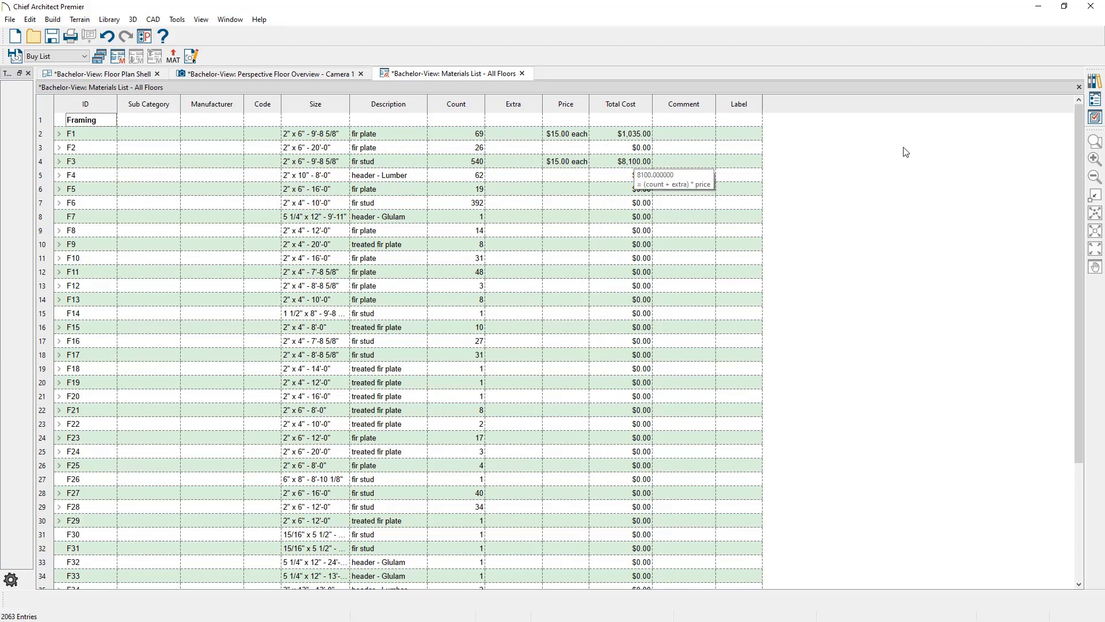
drag(1078, 116, 1096, 282)
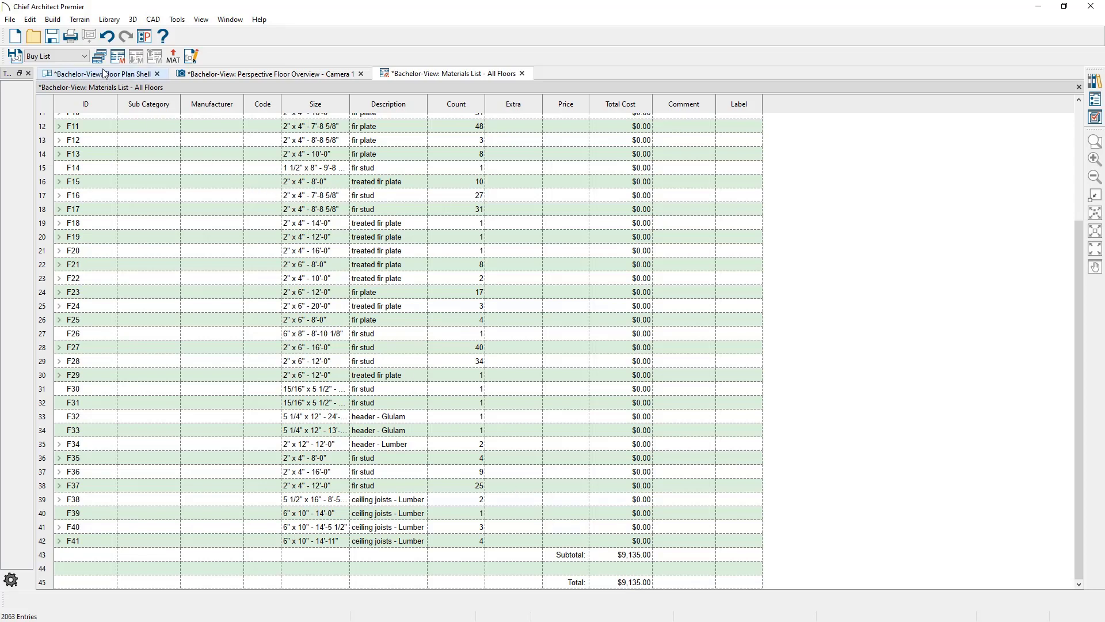
- Keep Buy List reporting, save the list as live view 'Framing - All Floors', and close it
click(84, 56)
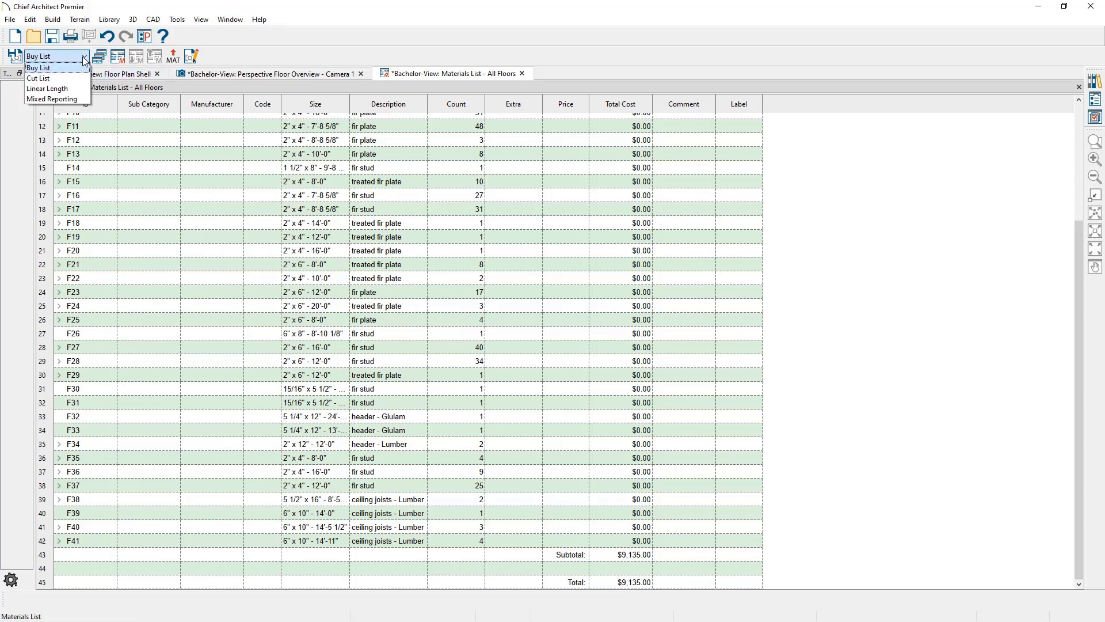
click(84, 58)
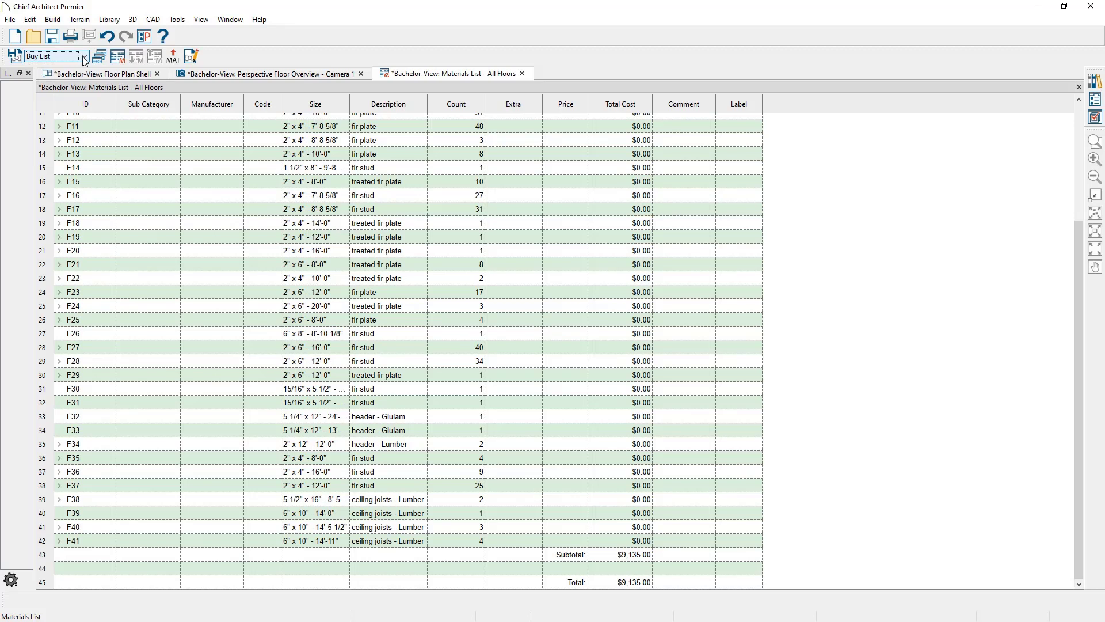
click(15, 56)
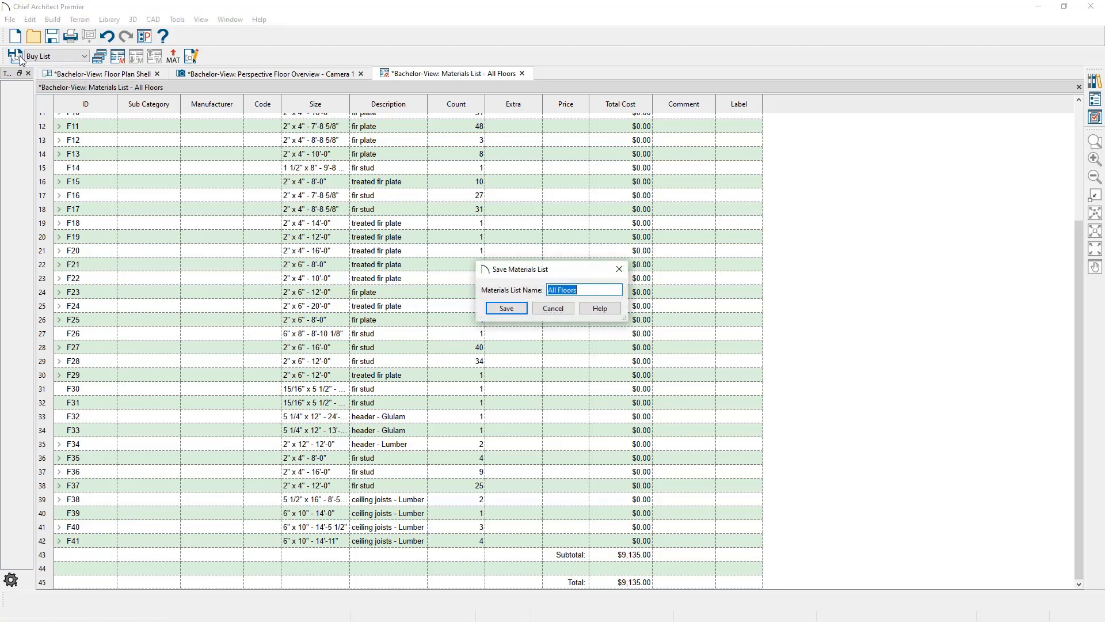
key(End)
text(Framing -)
click(519, 312)
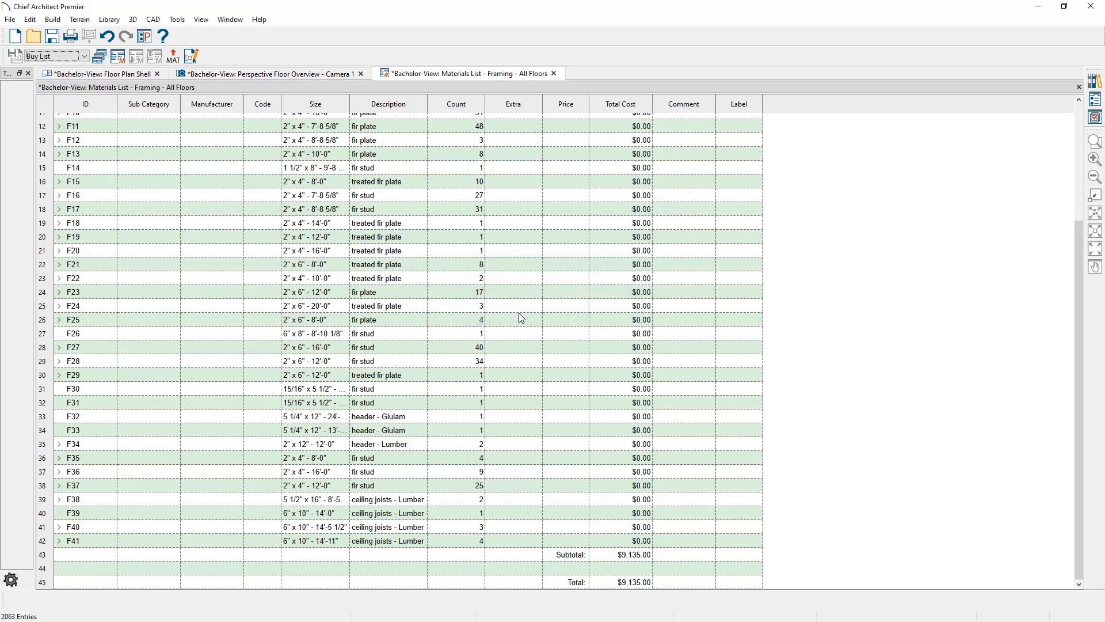
click(554, 73)
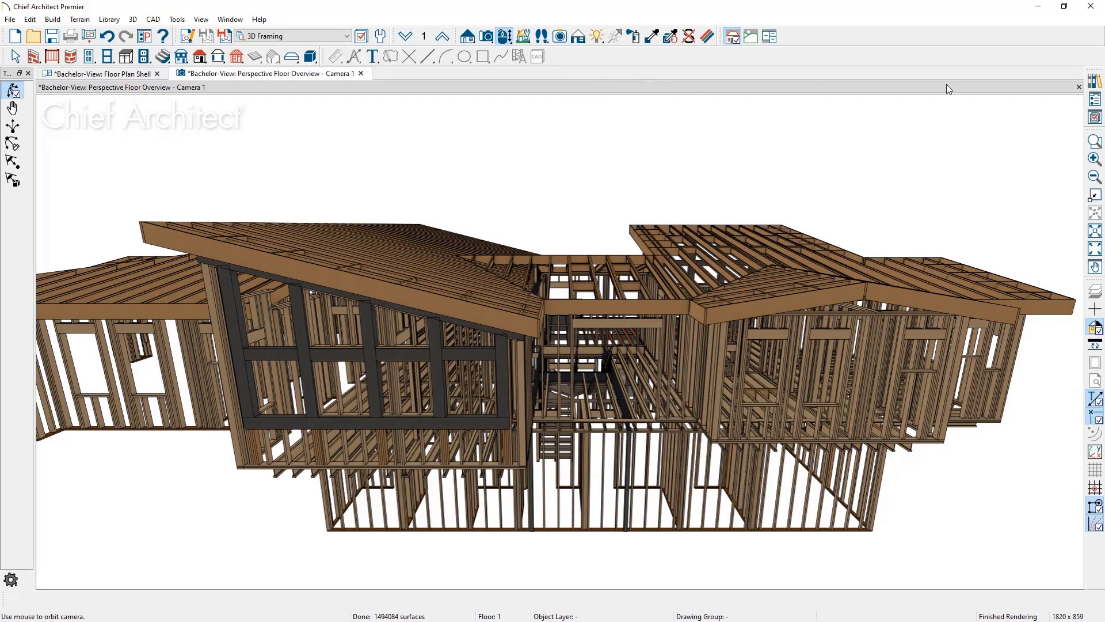
- Reopen 'Framing - All Floors' from the Project Browser's Live Materials Lists, then hide the browser
click(1096, 99)
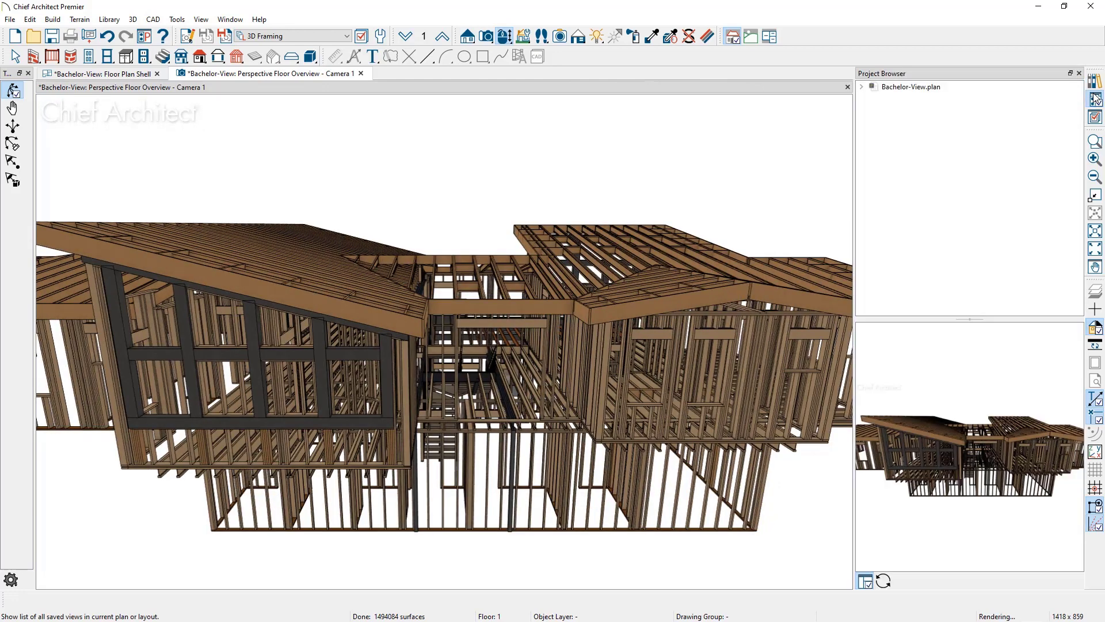
click(862, 87)
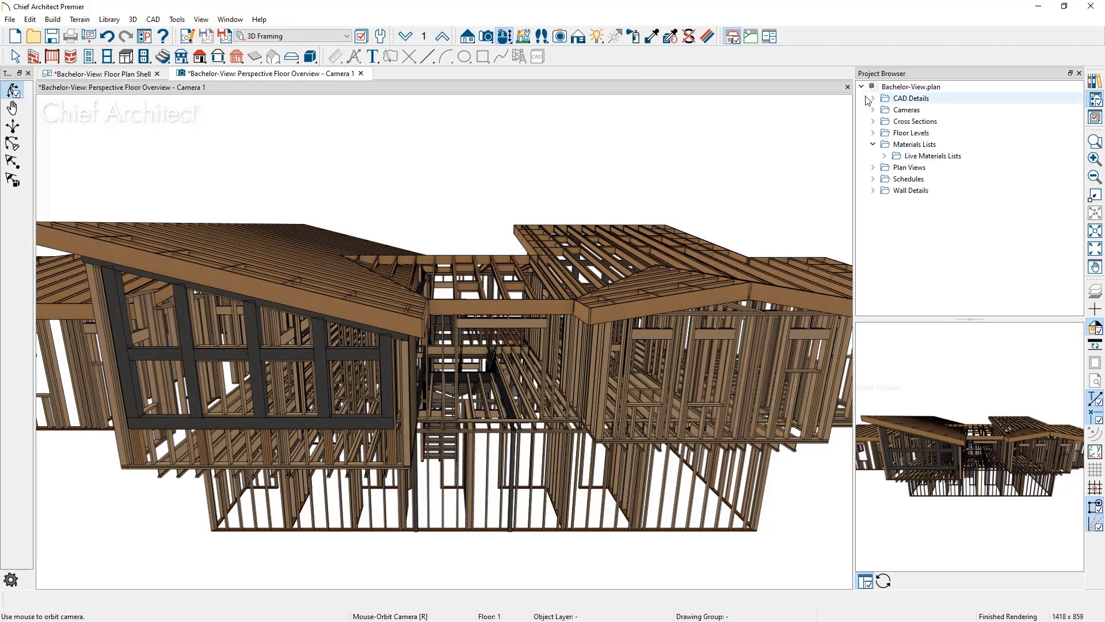
click(885, 156)
click(914, 167)
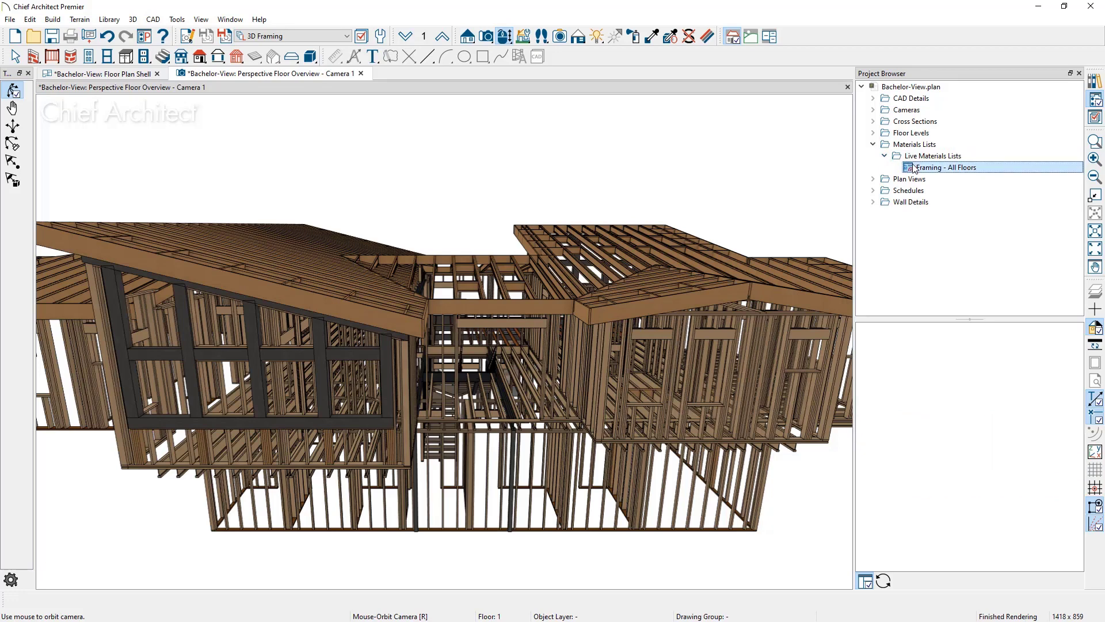
double_click(915, 167)
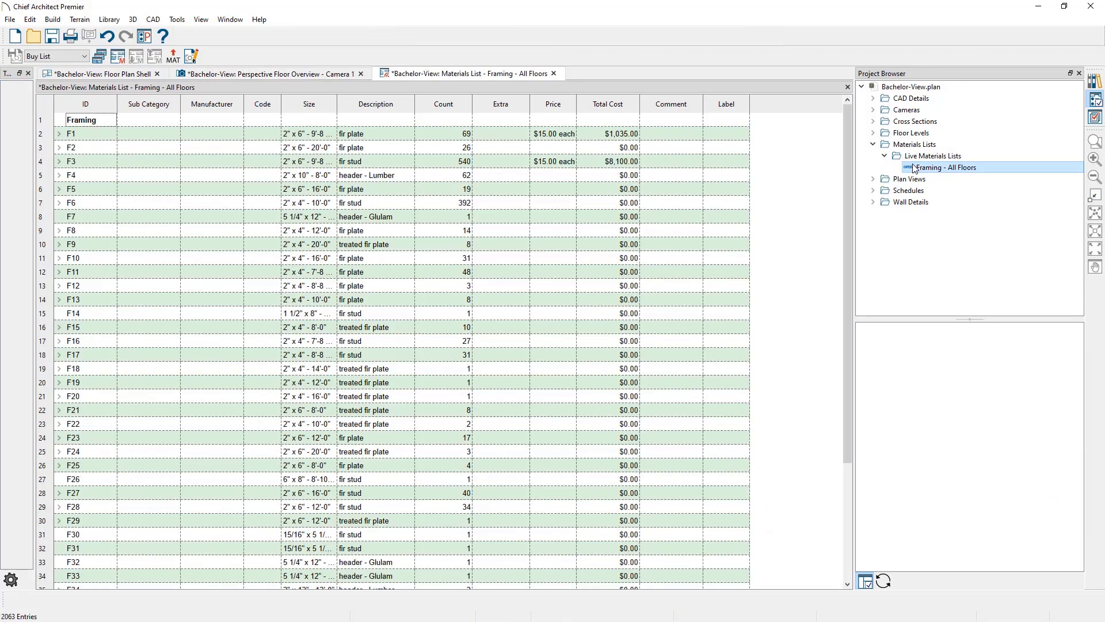
click(1080, 74)
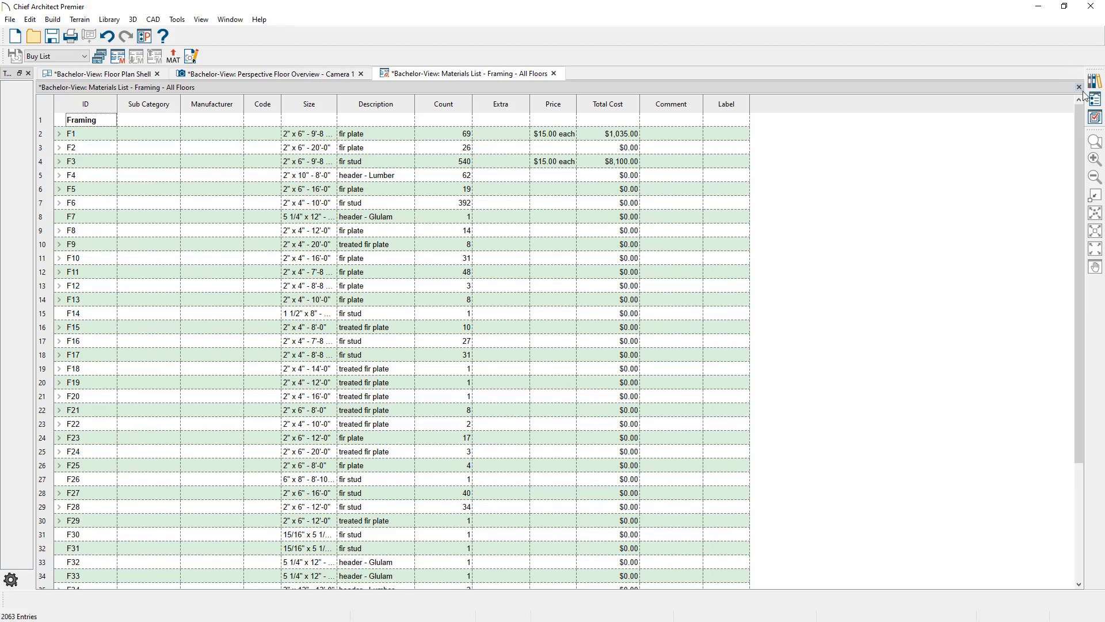
click(1096, 119)
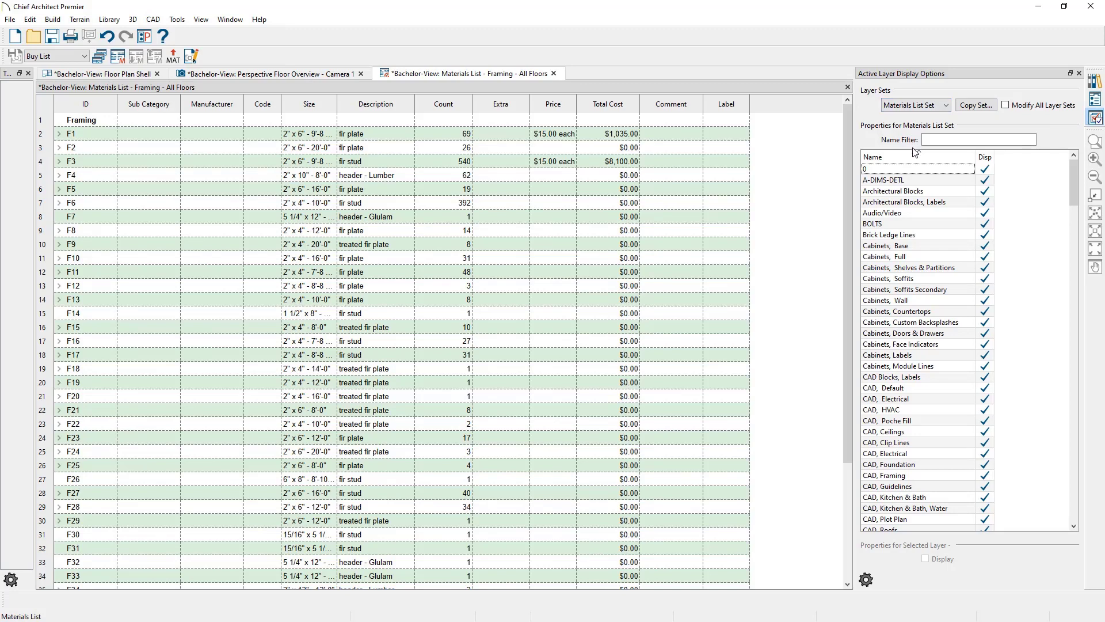
click(1079, 73)
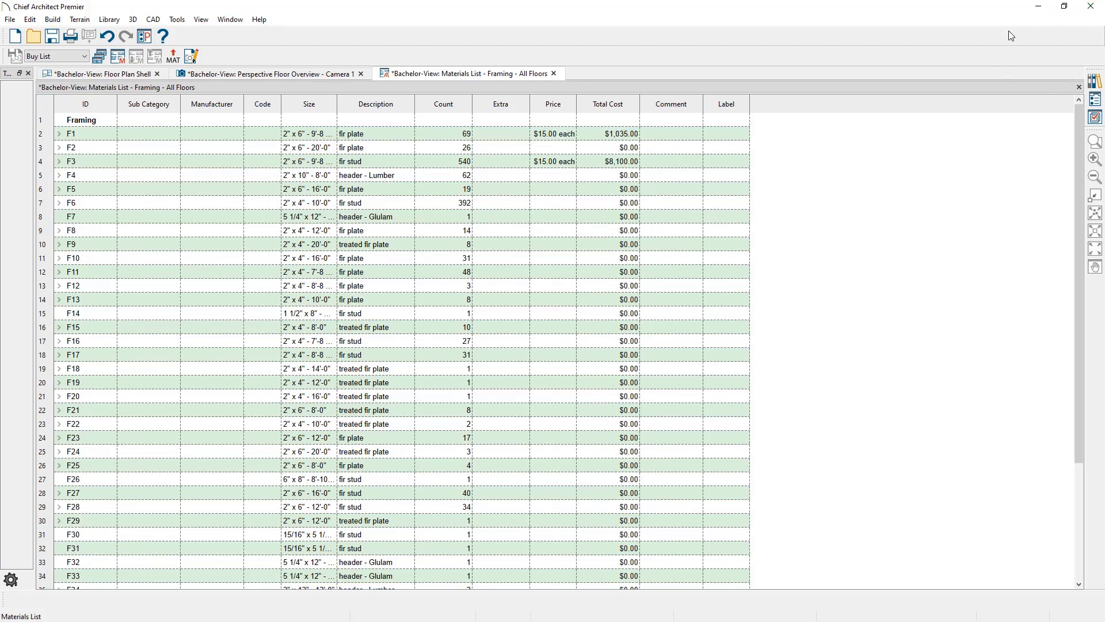
- Generate a dated report of the Framing - All Floors list, then close the report tab
click(178, 21)
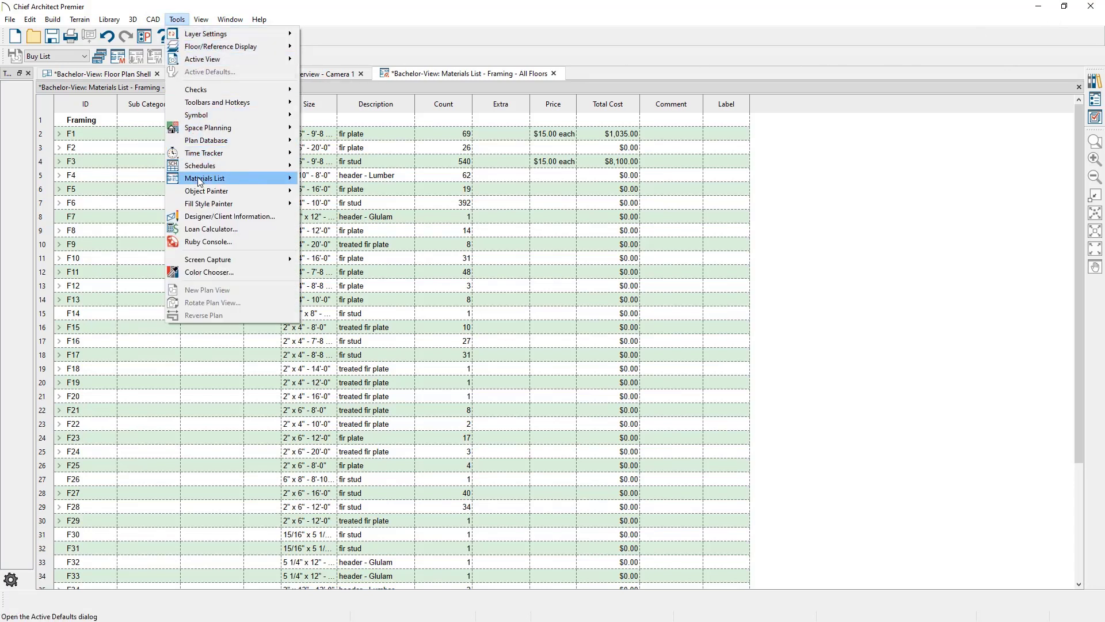
mouse_move(200, 181)
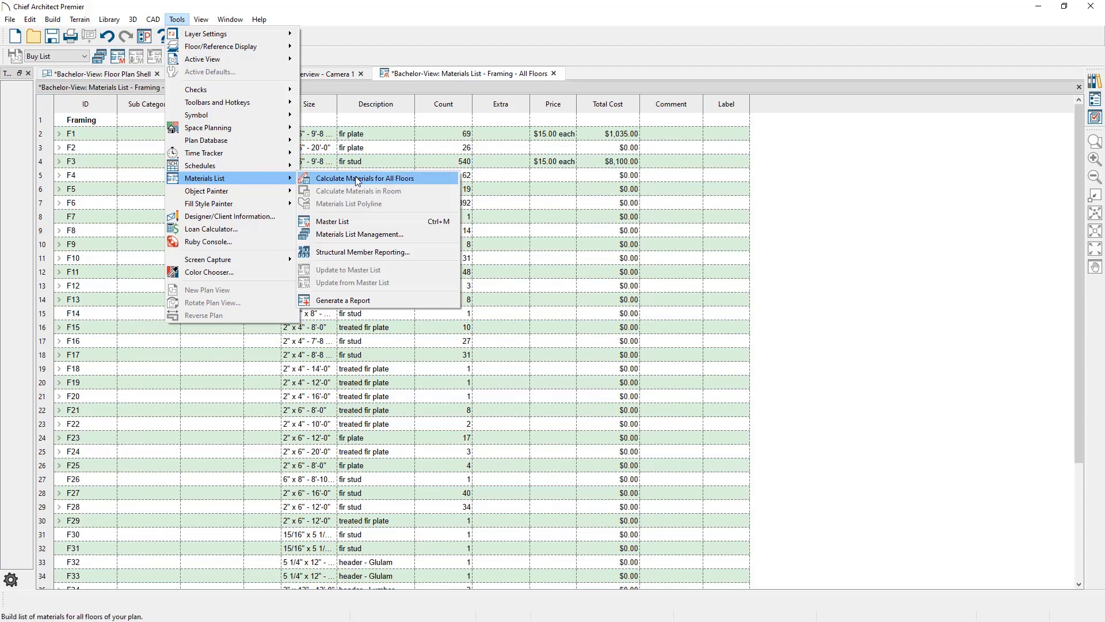
click(389, 301)
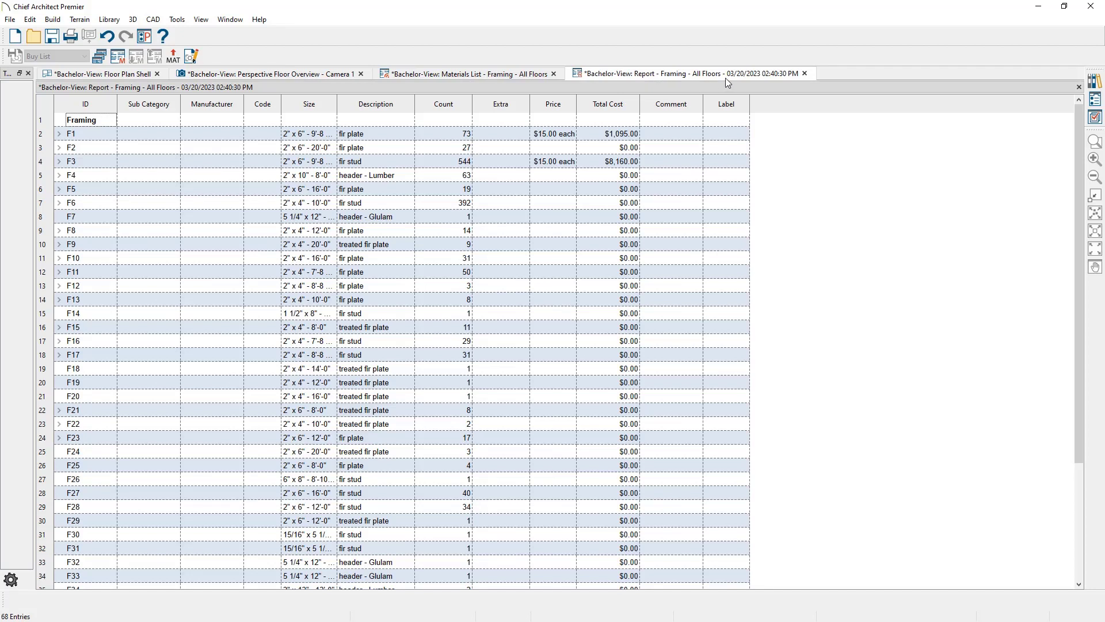
click(804, 74)
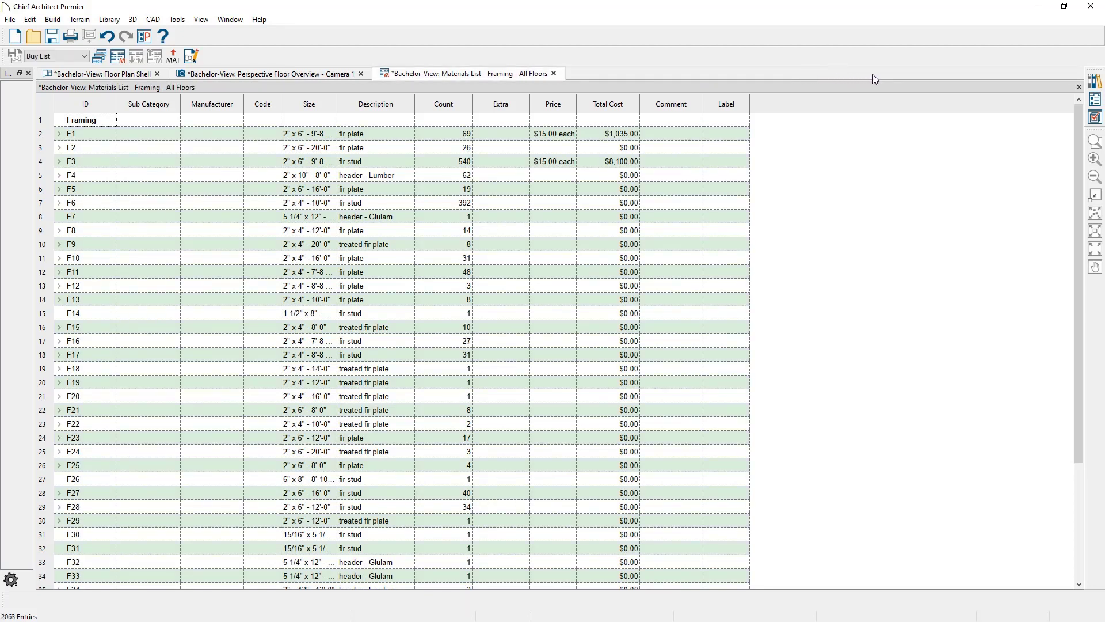
- In the Project Browser, expand Materials Lists > Reports and right-click the dated Framing - All Floors report
click(1095, 99)
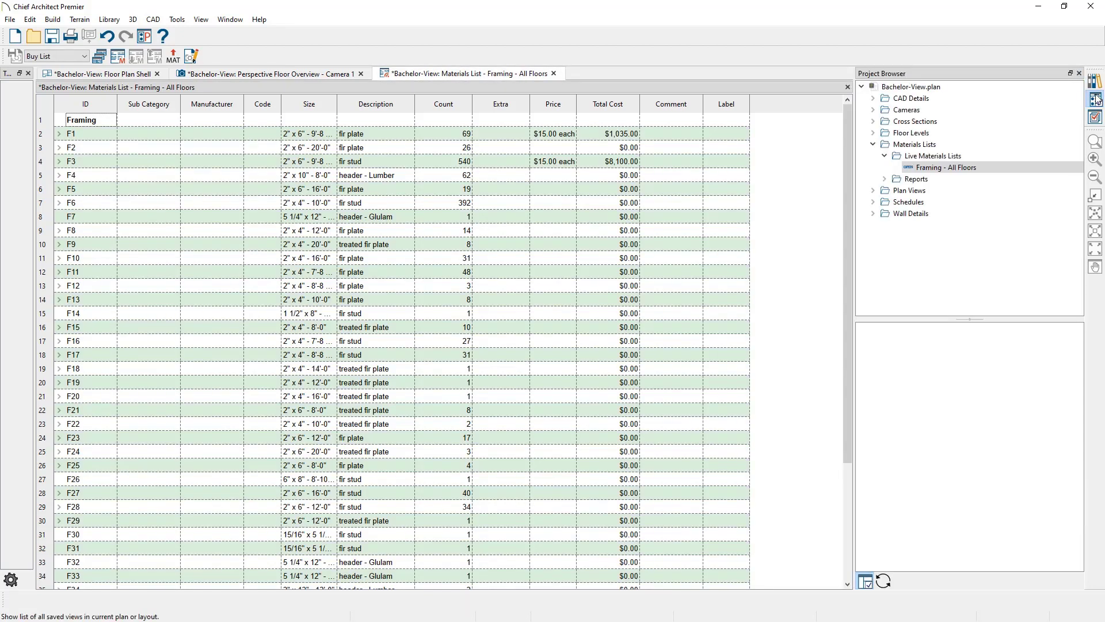
click(926, 182)
click(886, 180)
click(916, 191)
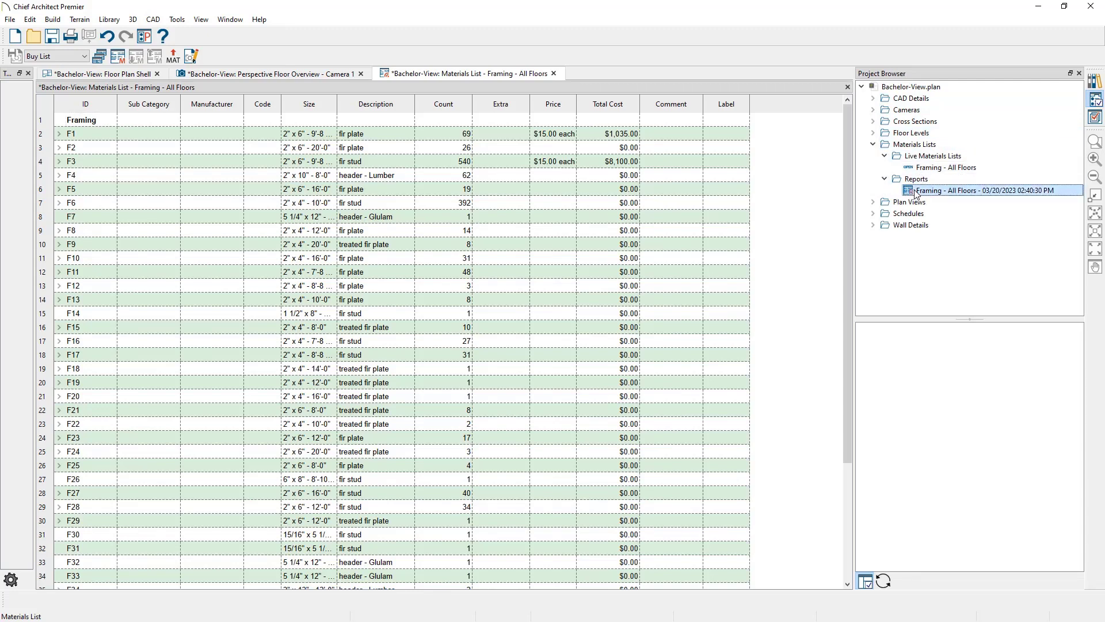
right_click(916, 193)
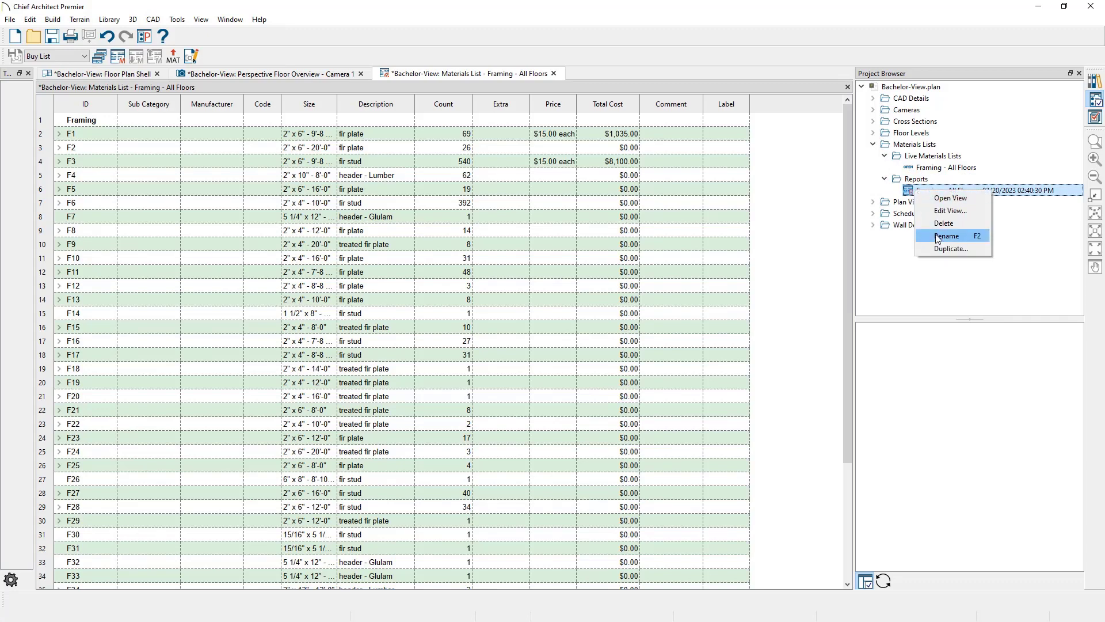